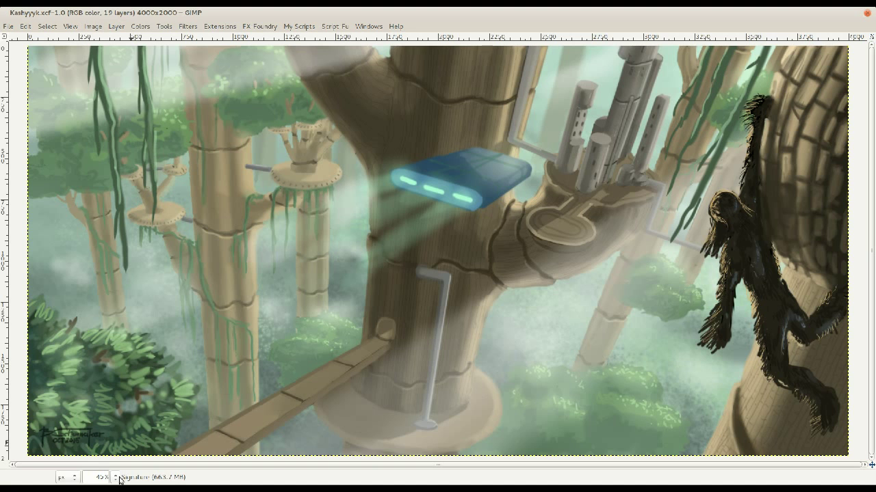
Step: Add a new layer above the Signature layer
key(Tab)
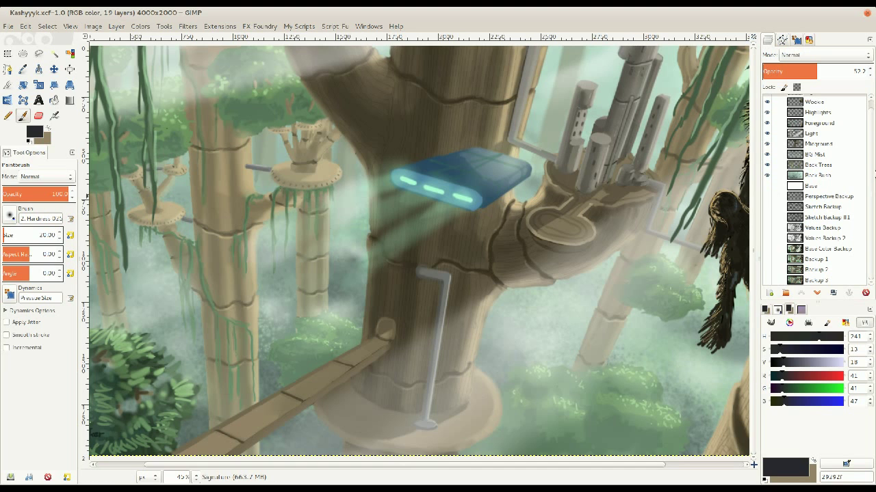
scroll(813, 116, up, 1)
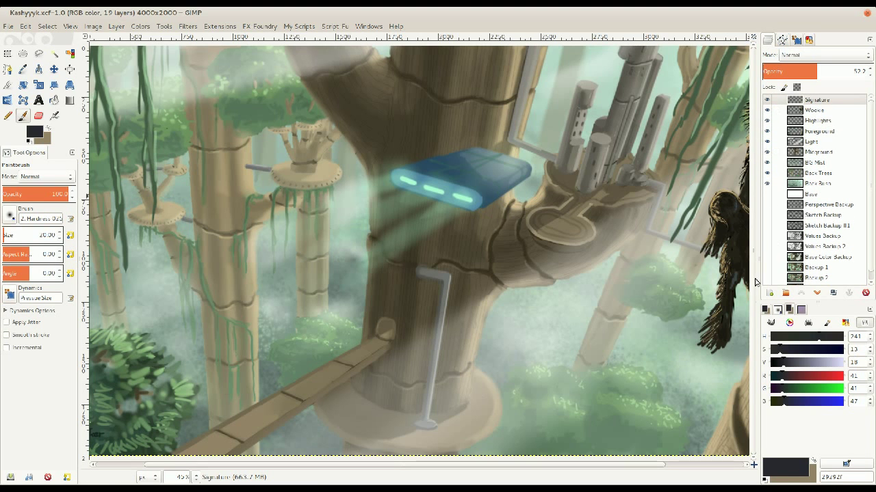
click(770, 293)
click(477, 313)
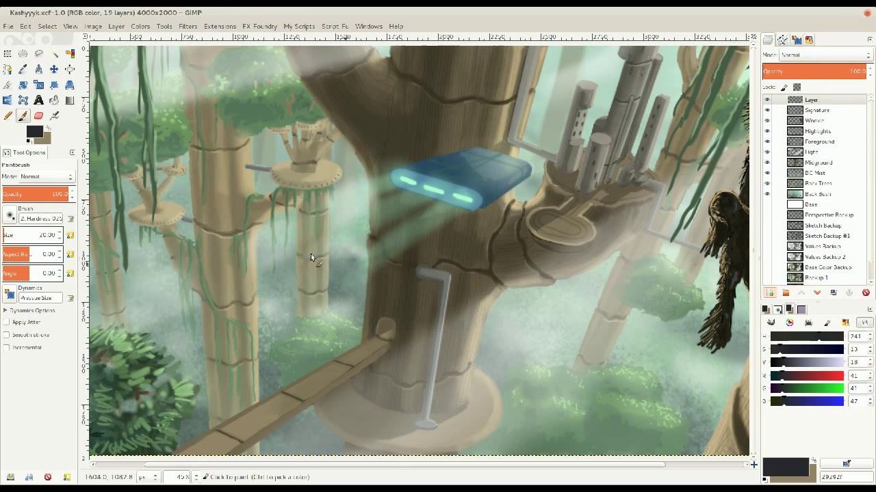
Step: Set the foreground colour to the salmon red ff7f6a
click(34, 131)
drag(161, 94, 190, 79)
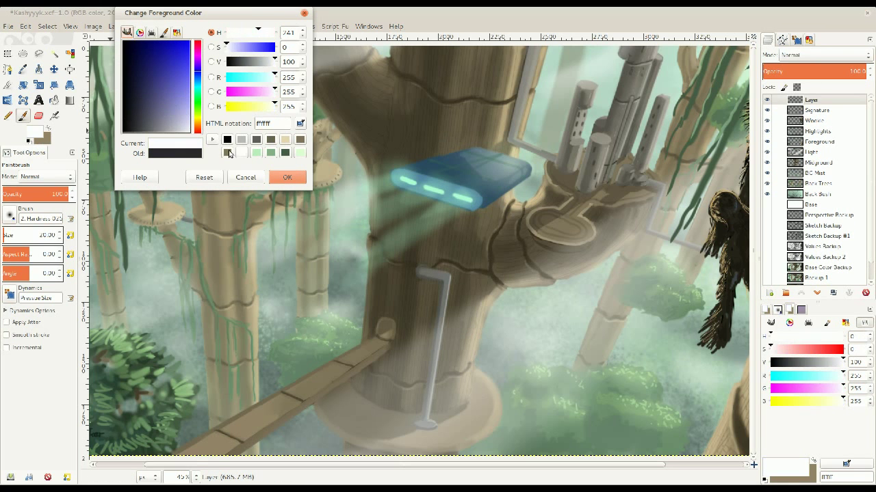
click(197, 131)
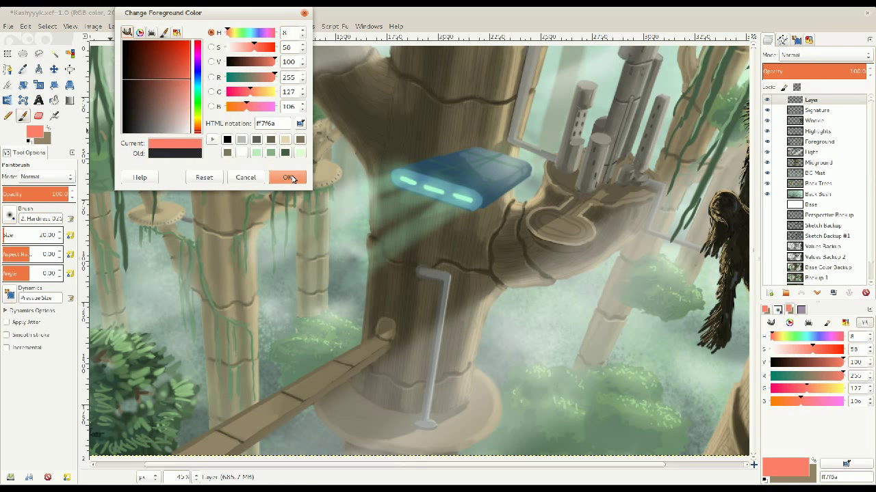
click(287, 177)
Step: Try a curved guide stroke from the climbing Wookiee's raised arm toward the branch city, and remove it again
scroll(515, 210, right, 3)
scroll(597, 178, up, 2)
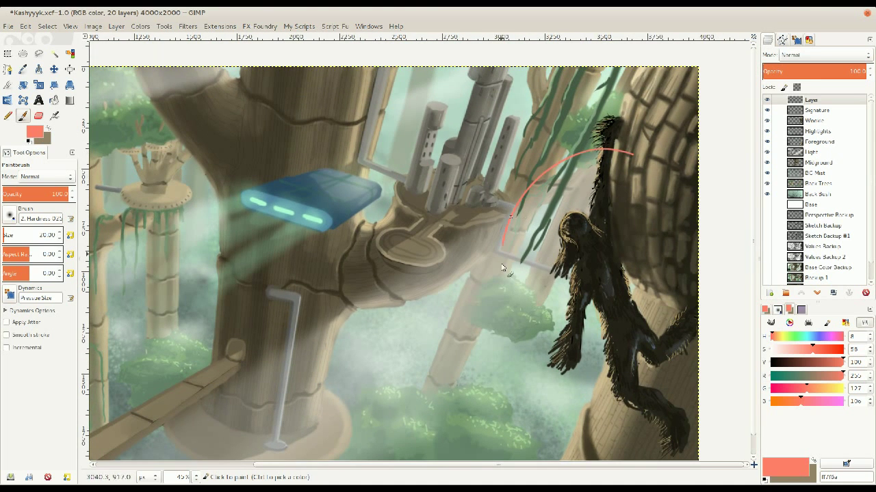
key(Tab)
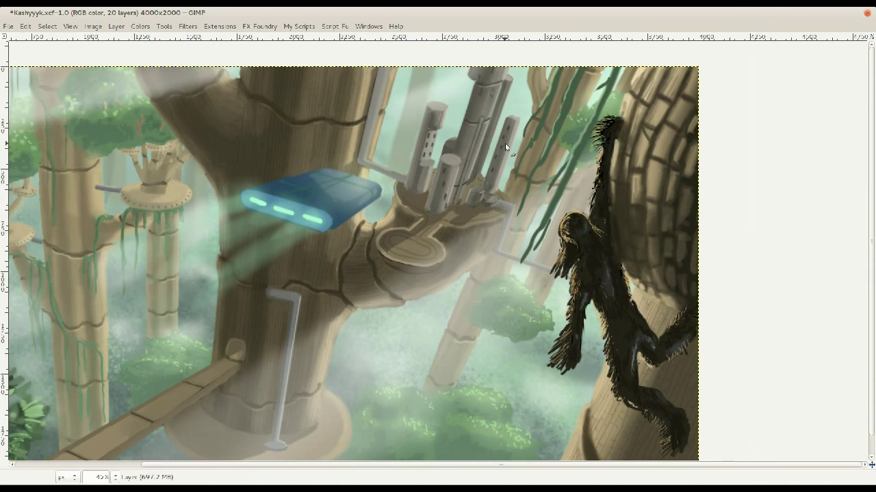
drag(401, 220, 533, 222)
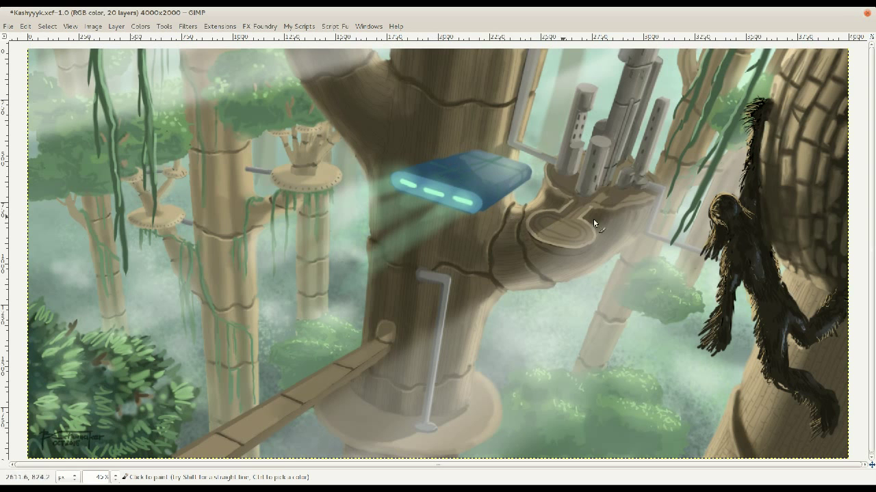
key(Tab)
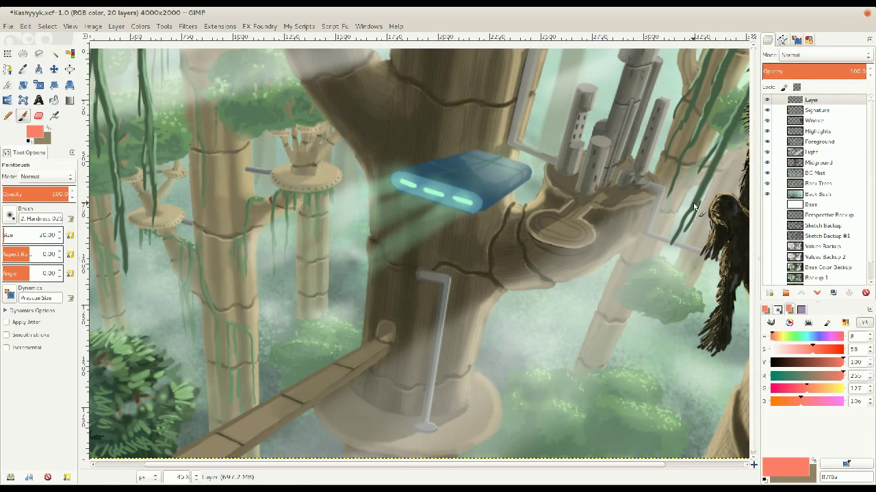
key(Tab)
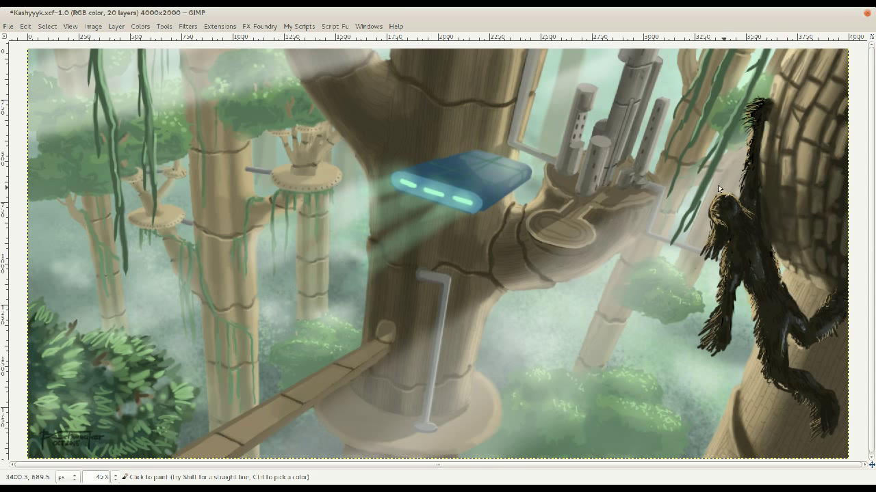
Step: Examine the painting's overall composition and its details around the hovering craft, the tree city and the climbing Wookiee
scroll(686, 191, down, 1)
scroll(585, 188, down, 1)
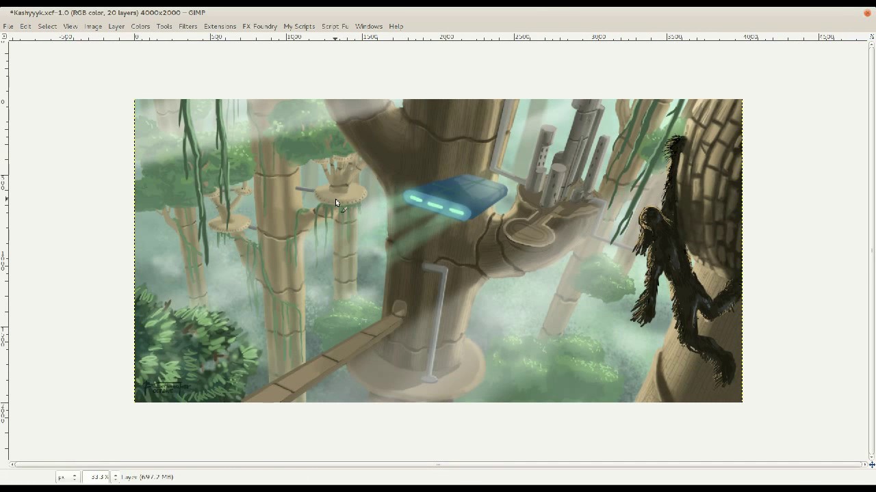
scroll(380, 156, up, 2)
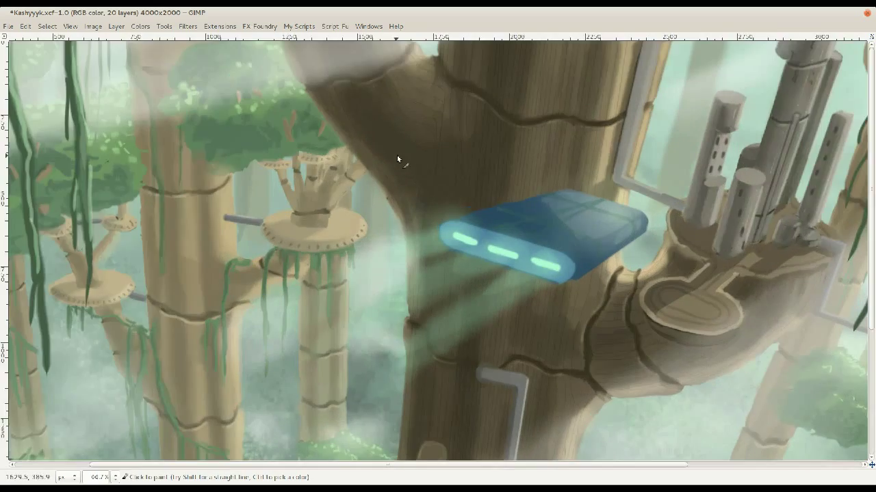
scroll(389, 142, down, 3)
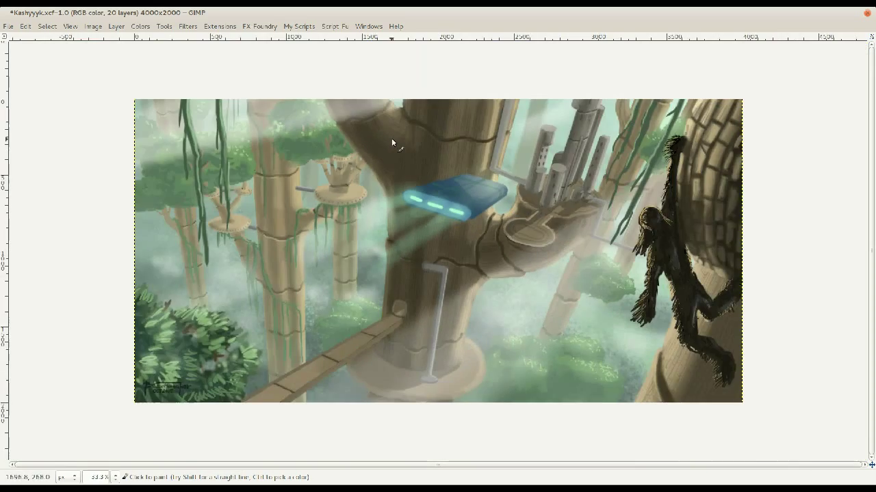
scroll(385, 143, up, 3)
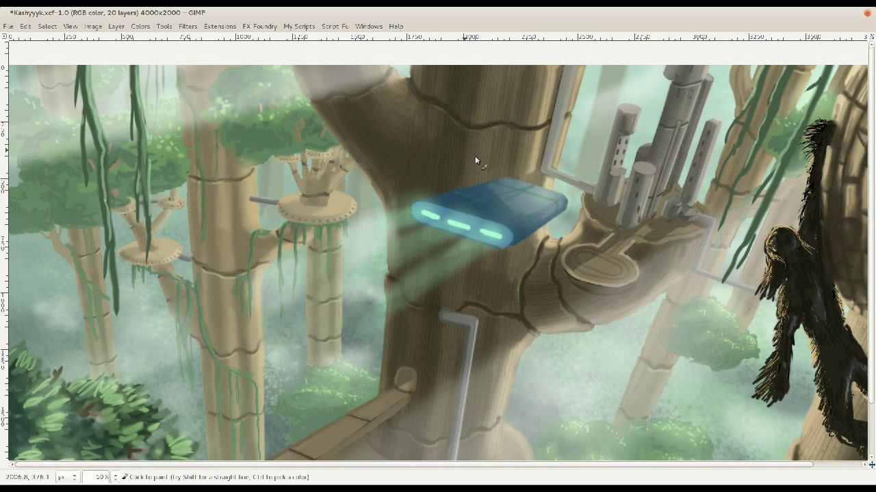
scroll(429, 243, down, 2)
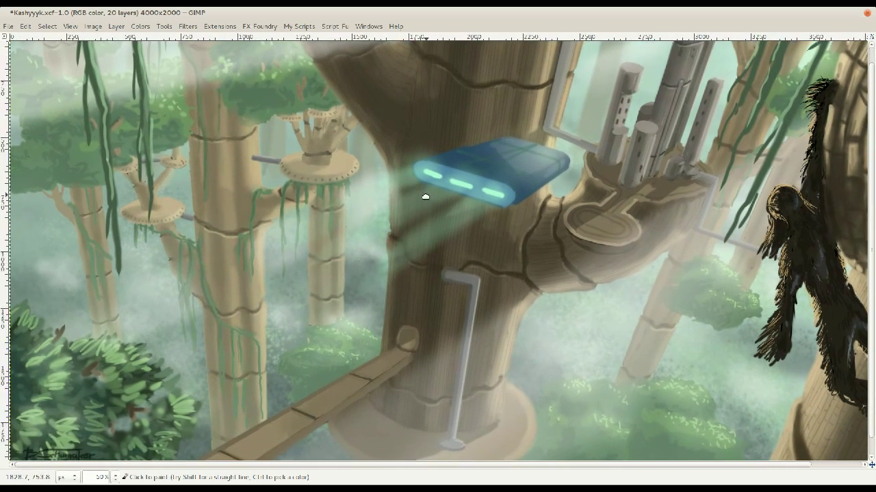
scroll(426, 196, down, 3)
scroll(435, 199, up, 3)
scroll(432, 197, down, 1)
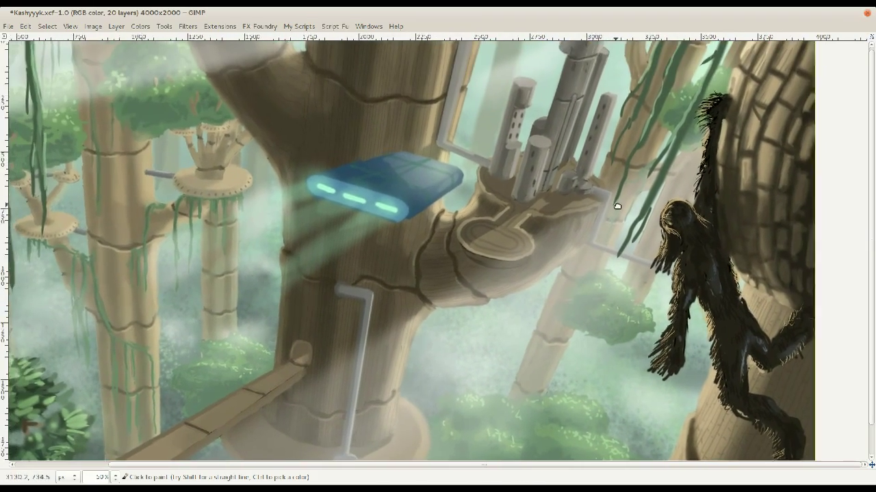
scroll(611, 239, down, 1)
scroll(618, 224, up, 1)
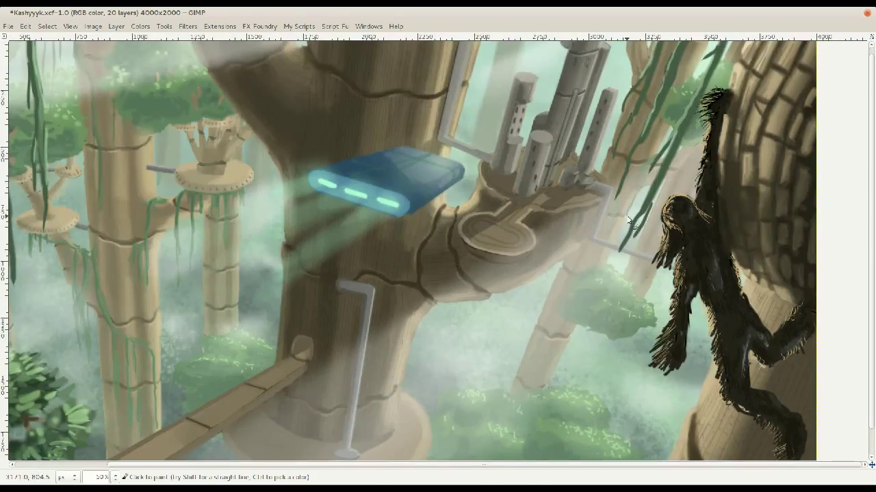
scroll(705, 196, down, 1)
scroll(720, 229, down, 1)
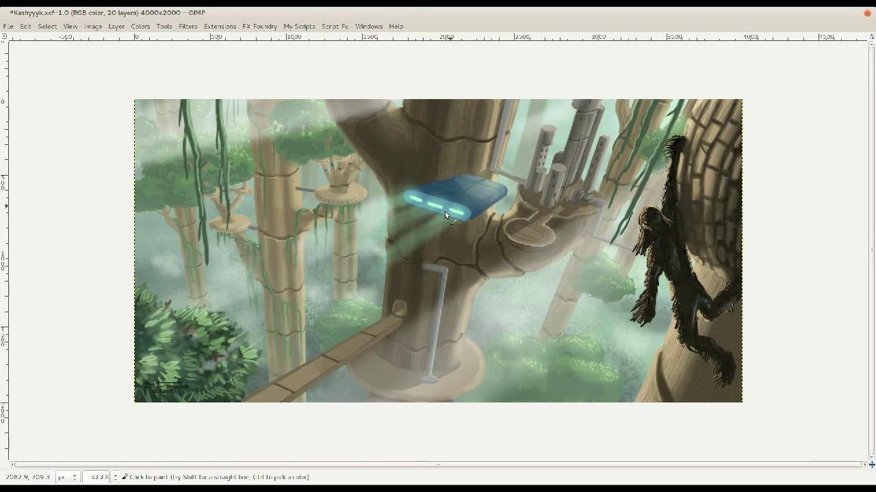
Step: Sketch trial lines down the central and left tree trunks, and undo them together with the added layer
drag(436, 99, 404, 364)
drag(282, 136, 285, 264)
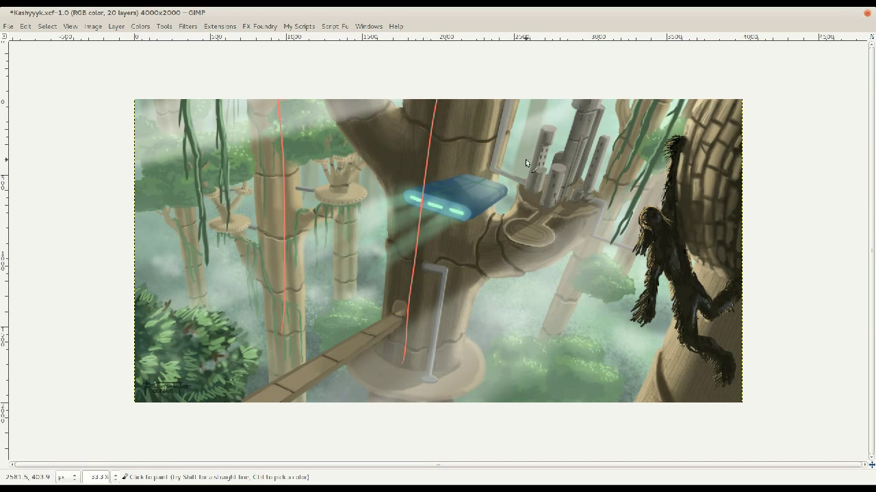
key(ctrl+z)
key(ctrl+z)
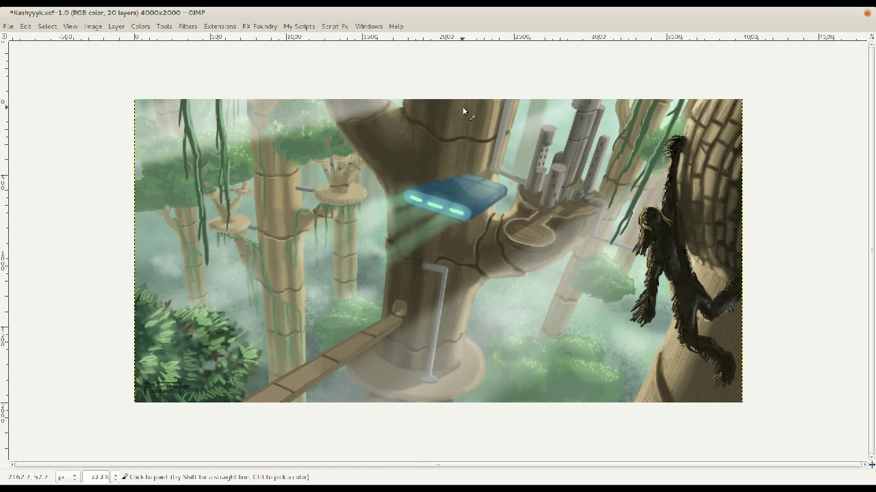
key(ctrl+z)
Step: Try slanted guide strokes along the central trunk and the left trunk on the Signature layer, and undo them
drag(468, 95, 432, 259)
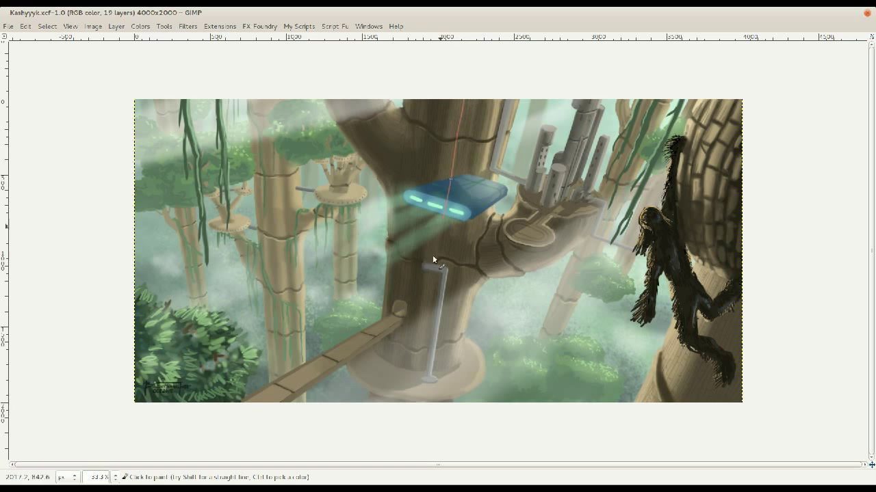
drag(271, 100, 301, 369)
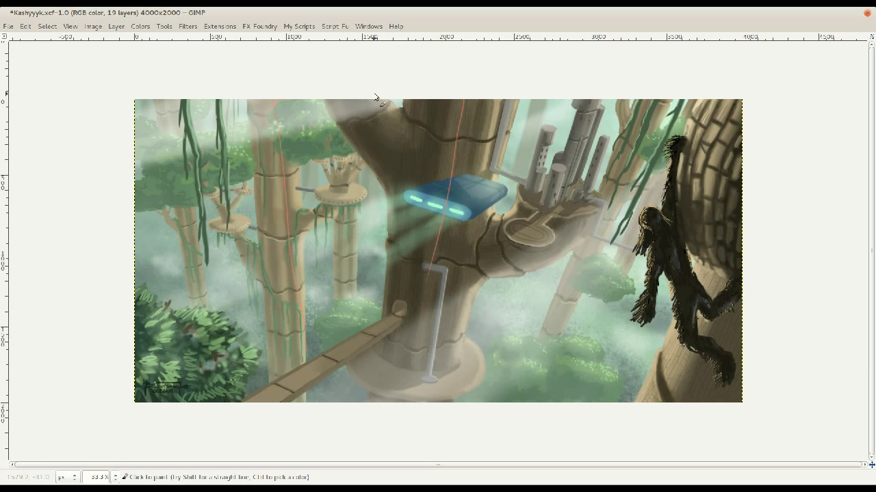
key(ctrl+z)
key(ctrl+z)
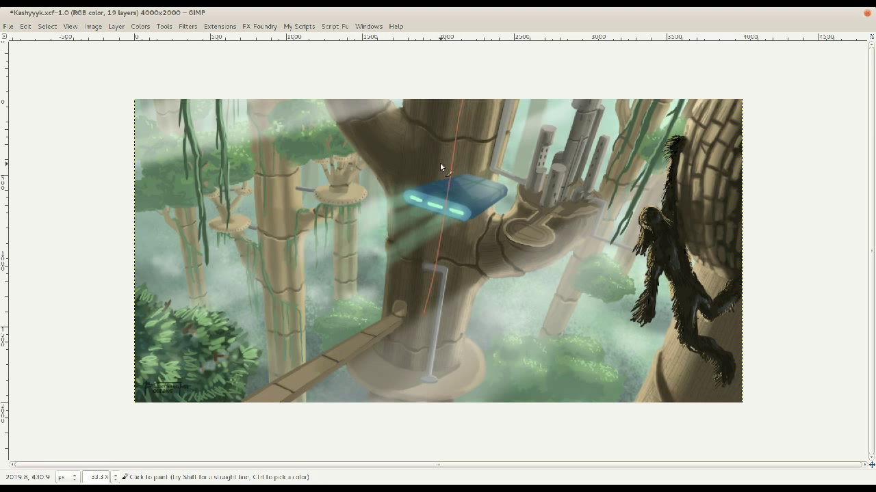
key(ctrl+z)
drag(284, 113, 283, 175)
key(ctrl+z)
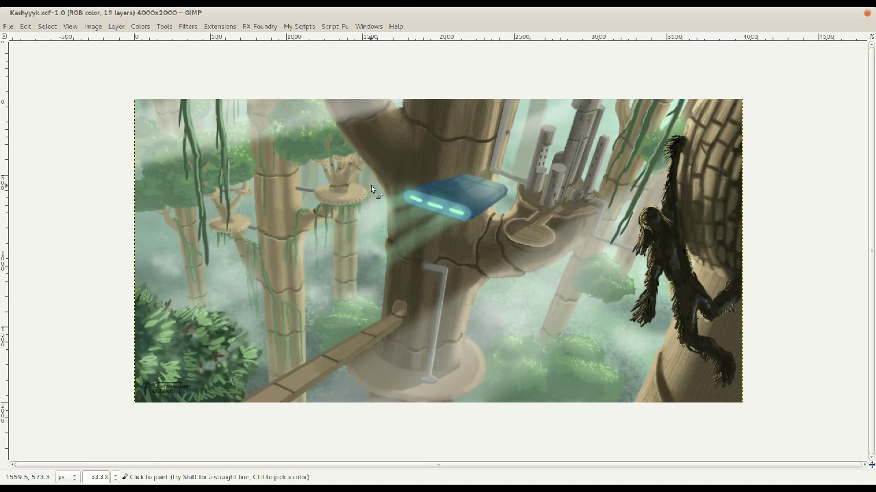
Step: Examine how the tree trunks, hovering craft and Wookiee read in the full composition and close up
scroll(371, 185, up, 1)
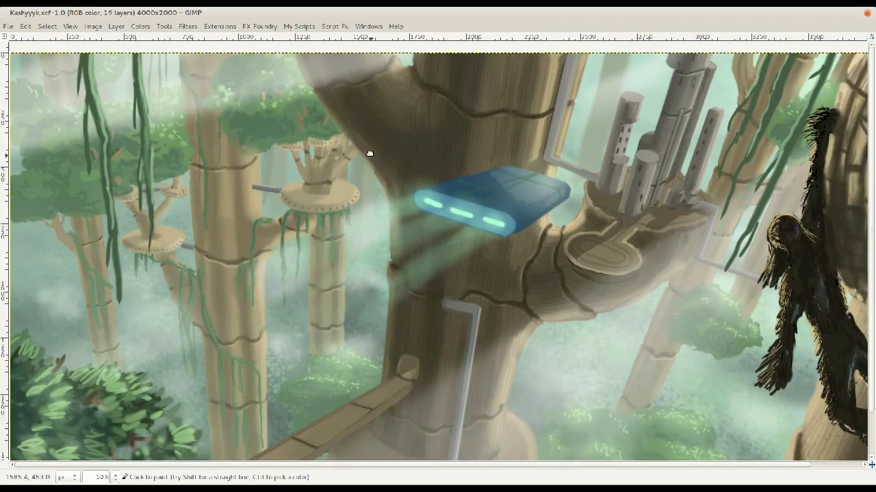
scroll(388, 146, down, 1)
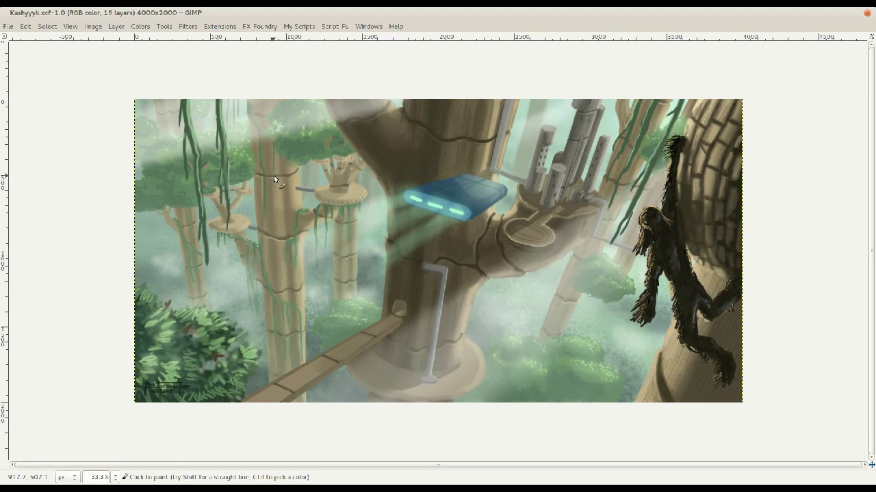
scroll(582, 214, up, 1)
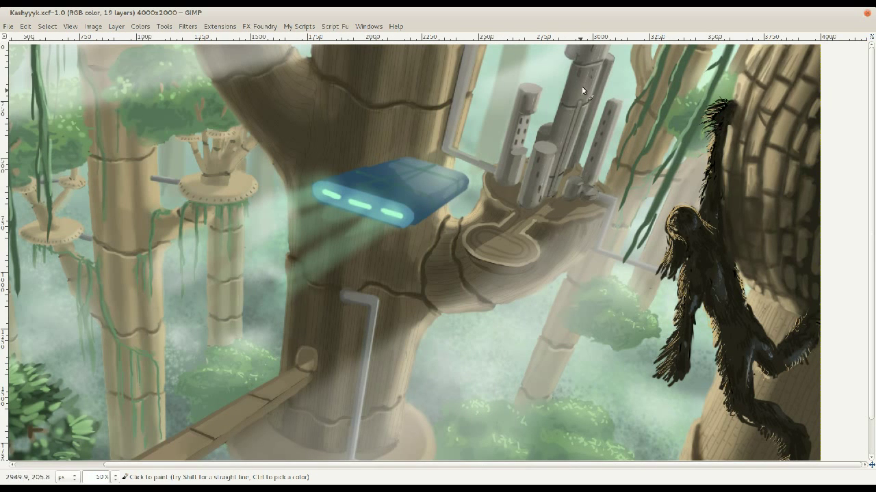
scroll(511, 132, down, 1)
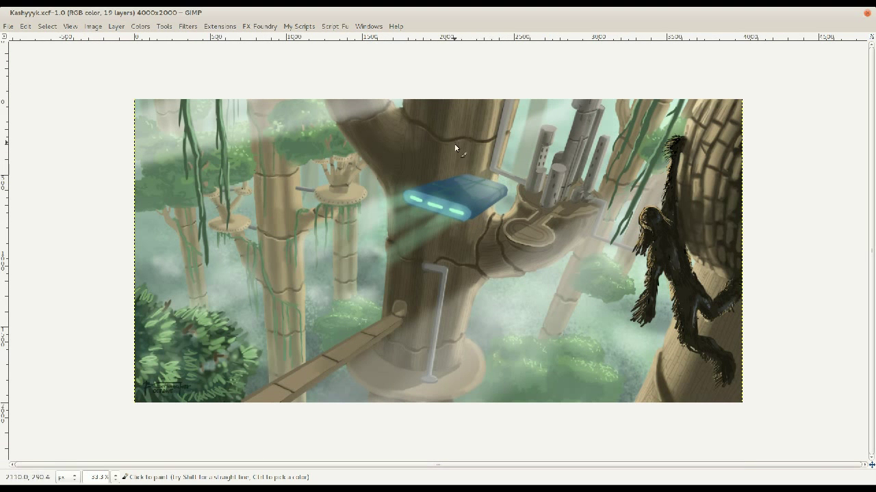
scroll(580, 162, up, 1)
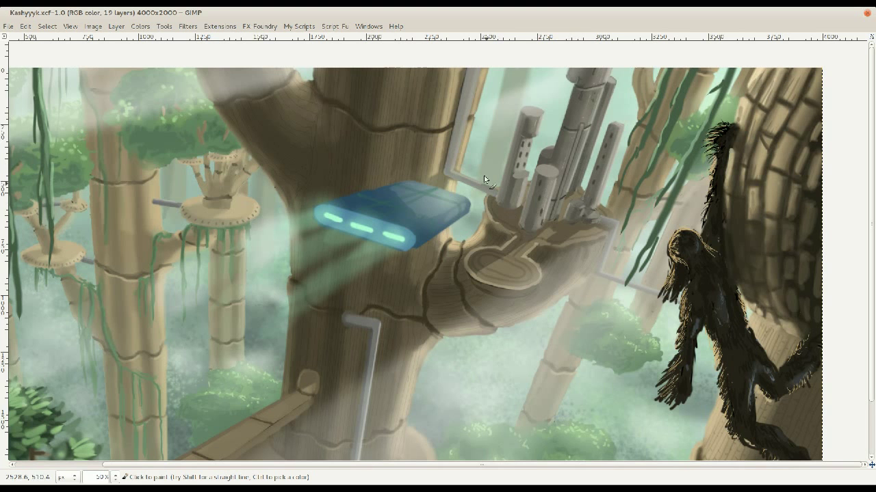
scroll(443, 240, down, 1)
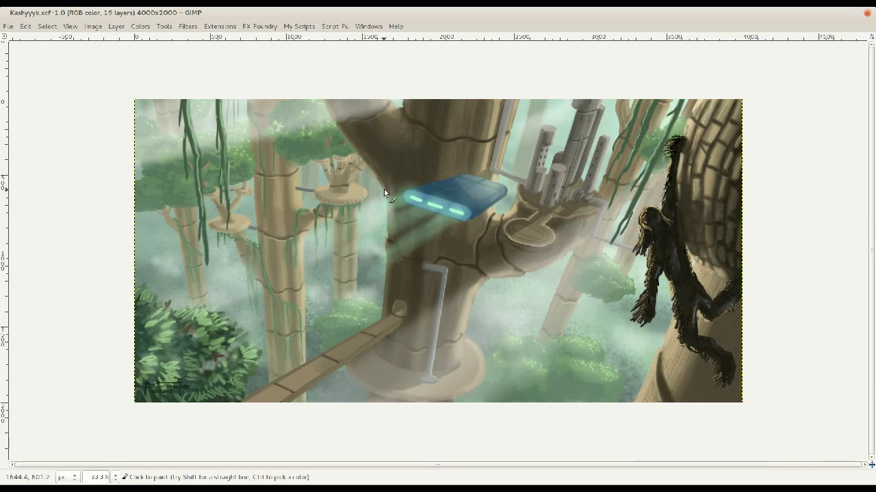
scroll(578, 193, up, 1)
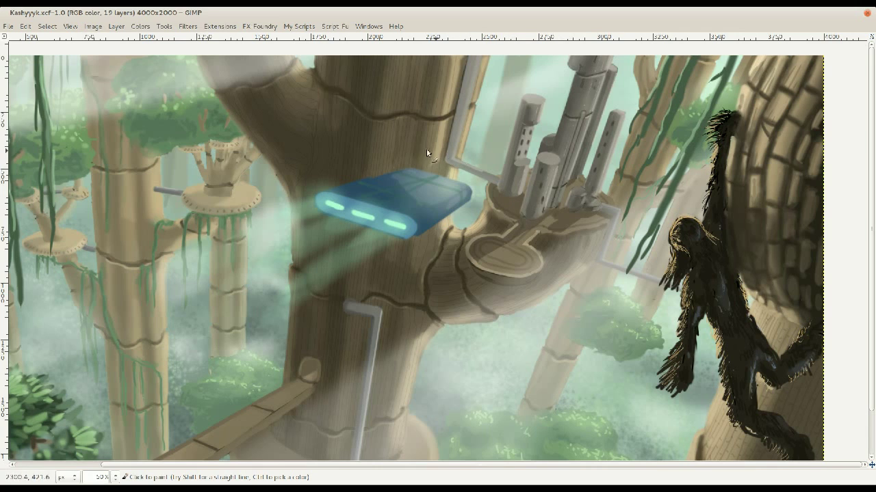
drag(309, 177, 375, 115)
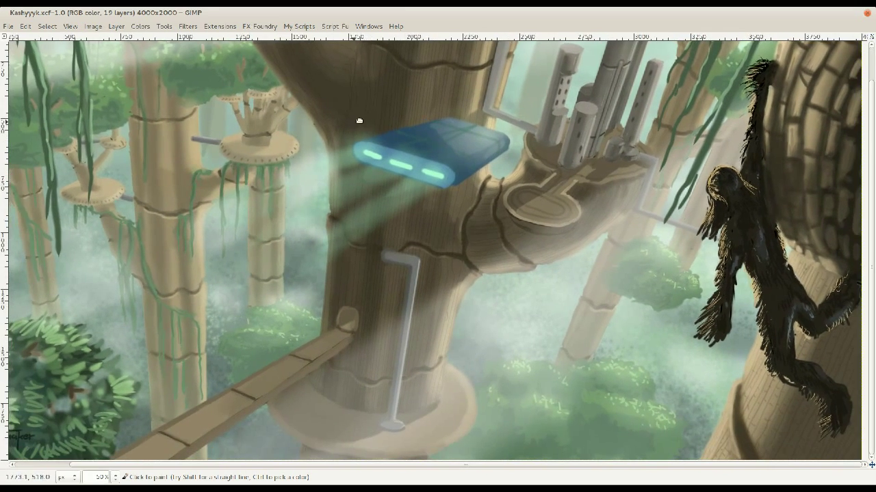
scroll(382, 108, down, 1)
scroll(375, 120, down, 4)
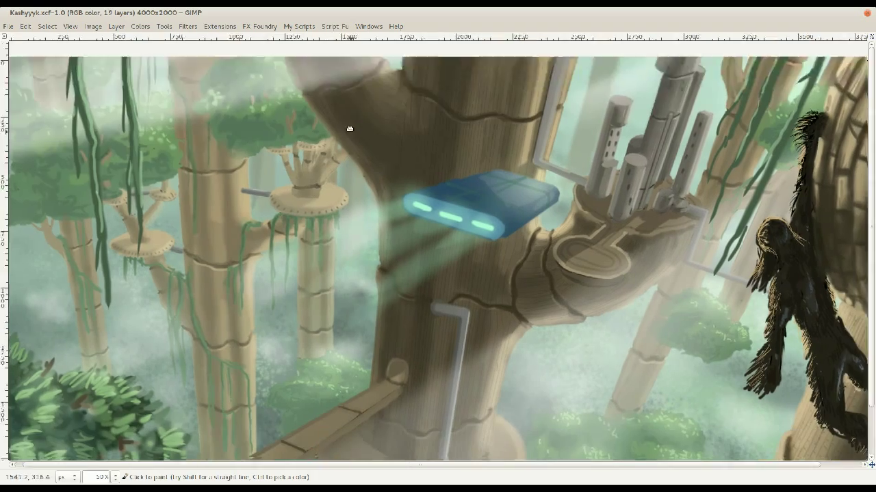
ctrl+scroll(384, 157, down, 3)
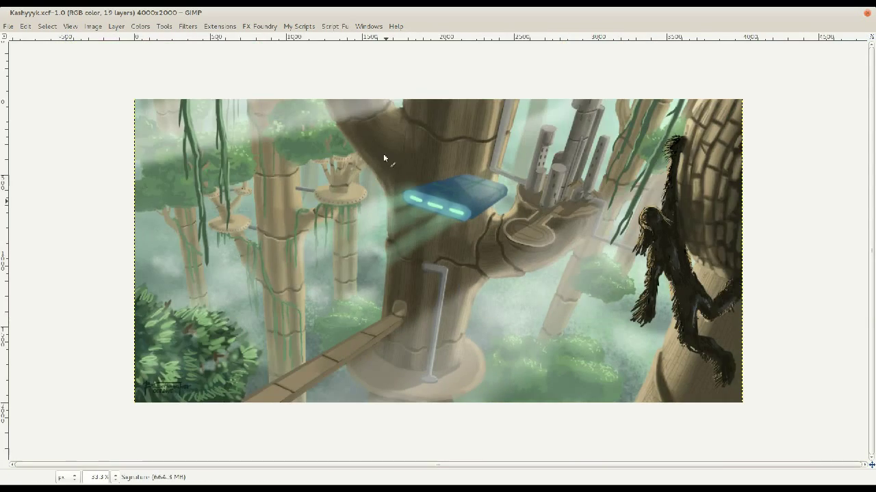
ctrl+scroll(457, 184, up, 3)
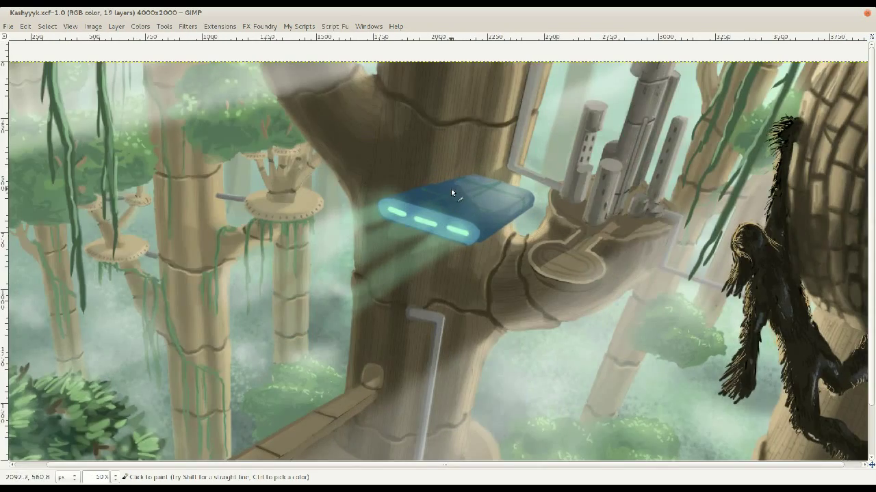
Step: Examine the hovering craft, central trunk and surrounding tree platforms close up across the painting
ctrl+scroll(450, 188, down, 3)
ctrl+scroll(449, 188, up, 3)
scroll(438, 184, down, 2)
scroll(434, 185, up, 1)
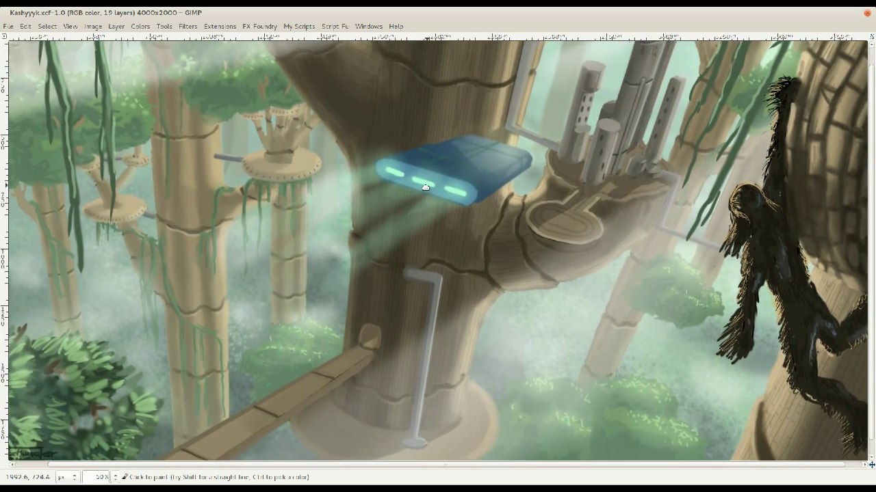
scroll(531, 164, left, 1)
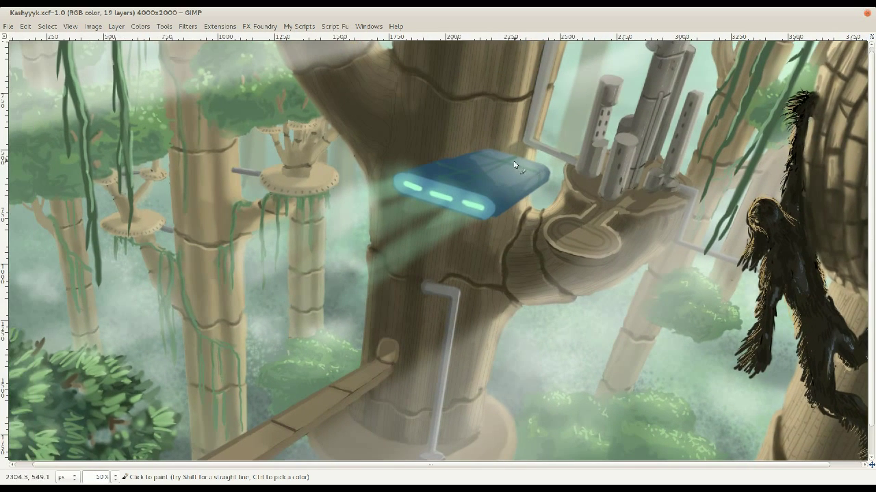
scroll(479, 157, down, 1)
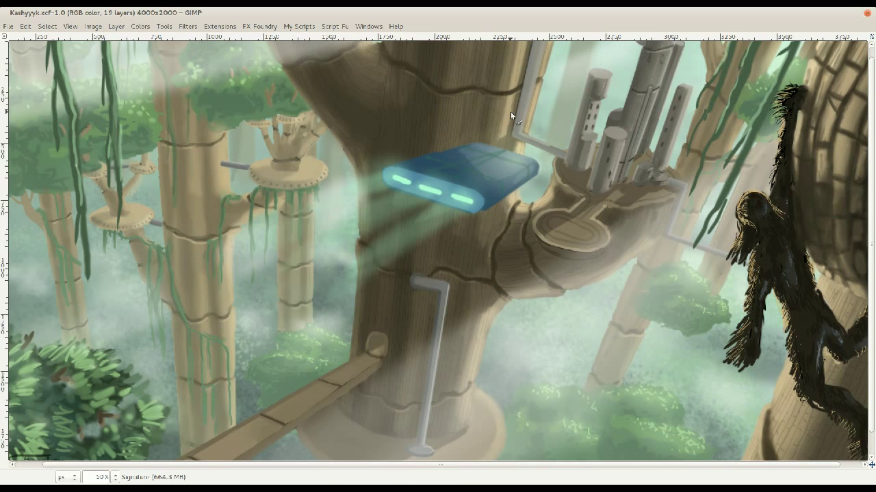
scroll(433, 165, down, 1)
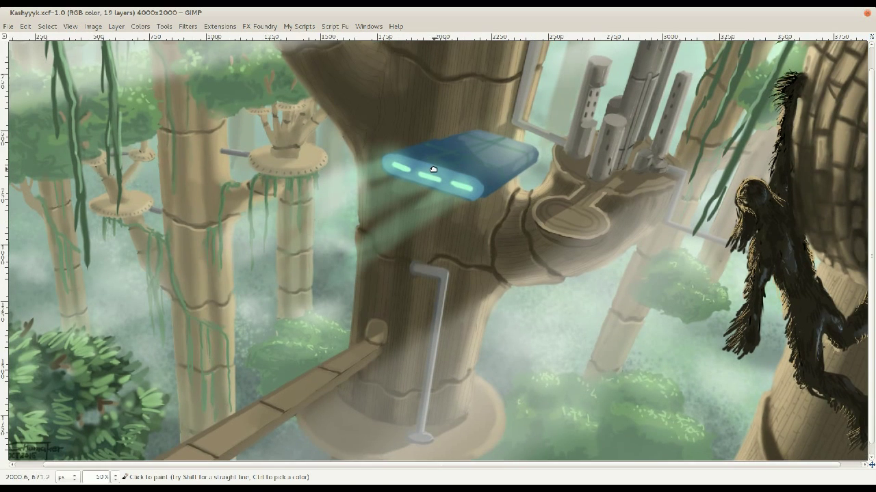
scroll(445, 155, left, 1)
scroll(423, 146, up, 1)
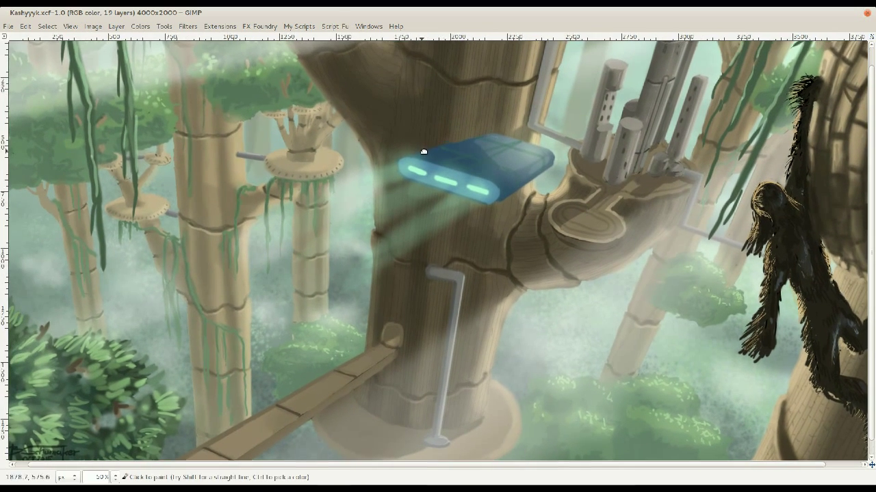
ctrl+scroll(425, 142, down, 1)
ctrl+scroll(425, 143, up, 1)
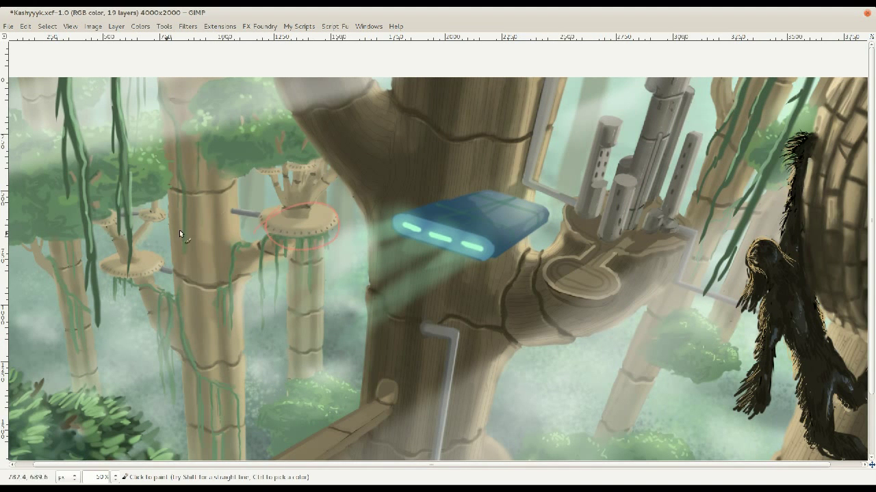
Step: Try a circular guide stroke around the round tree platform beside the central trunk, and undo it
ctrl+scroll(191, 237, up, 1)
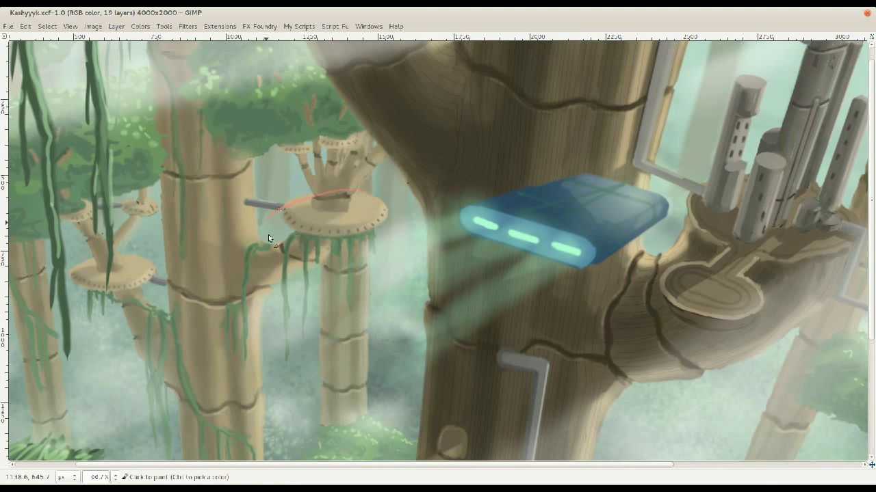
drag(268, 235, 345, 173)
key(Tab)
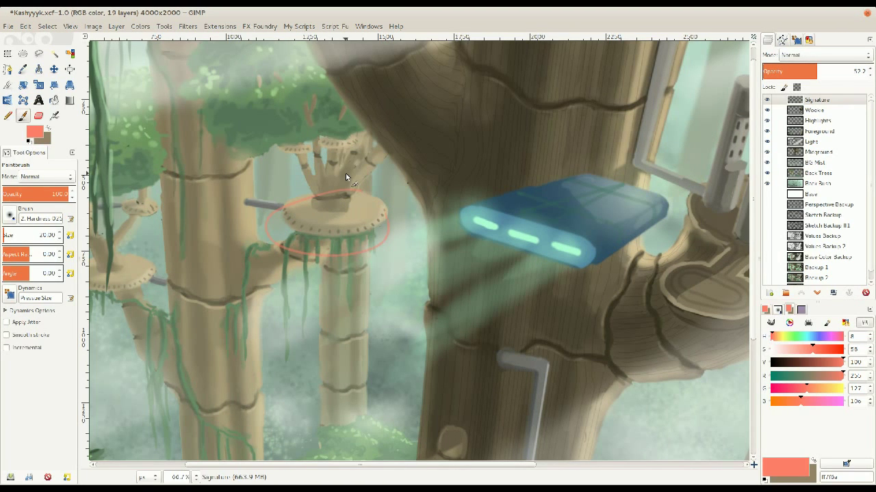
key(ctrl+z)
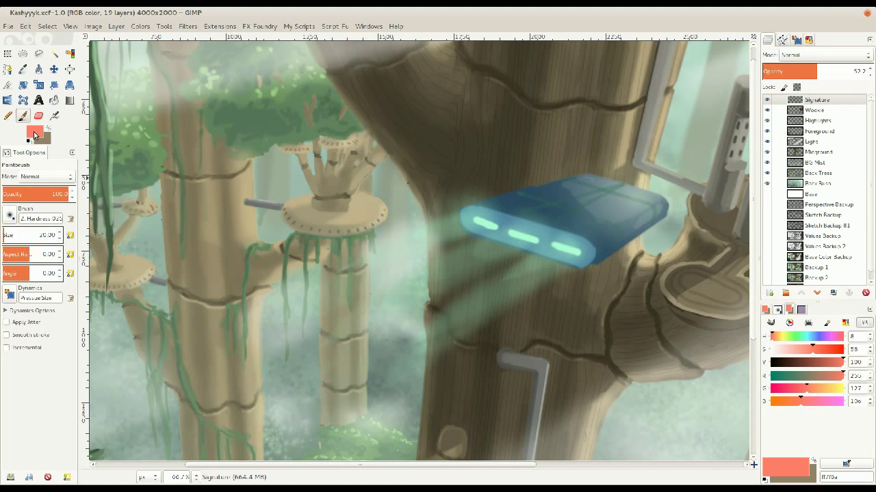
Step: Set the foreground colour to the stronger red ff4b2d for the guide strokes
click(34, 135)
drag(187, 73, 211, 61)
click(294, 179)
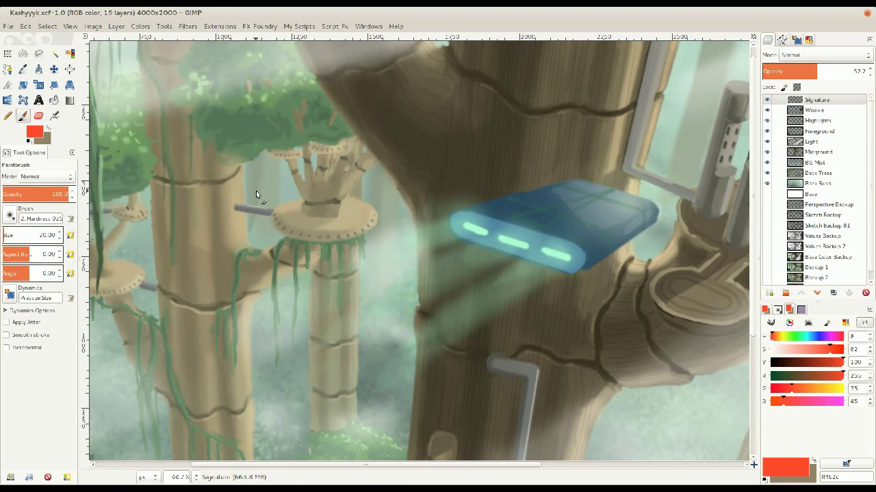
key(Tab)
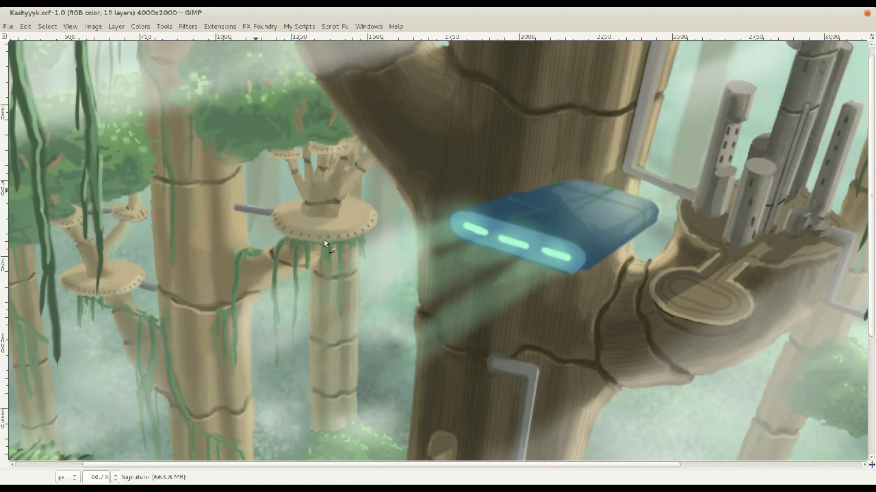
Step: Compare the round tree platforms with the hovering craft and tree city, both close up and in the full composition
scroll(363, 226, left, 1)
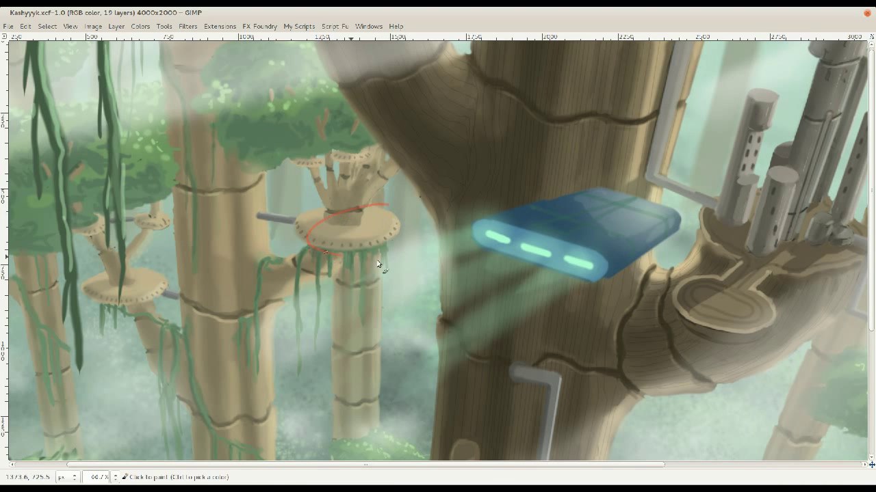
scroll(335, 231, down, 1)
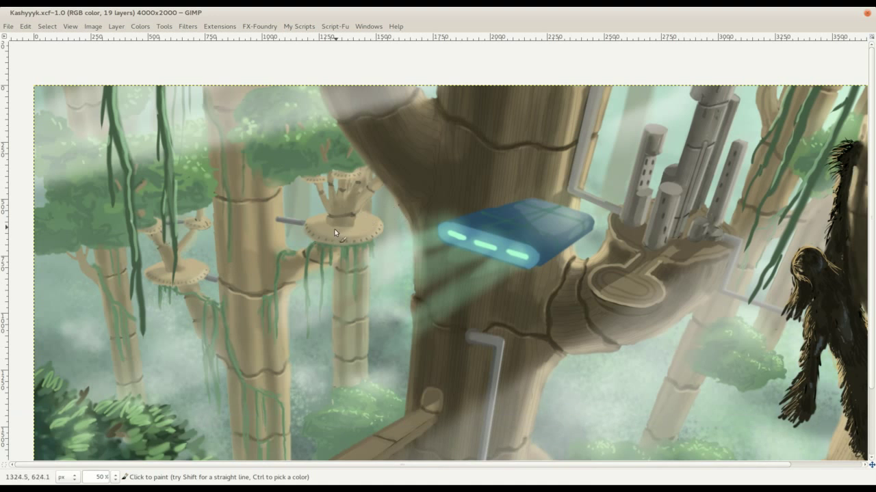
scroll(335, 232, down, 1)
scroll(411, 239, up, 1)
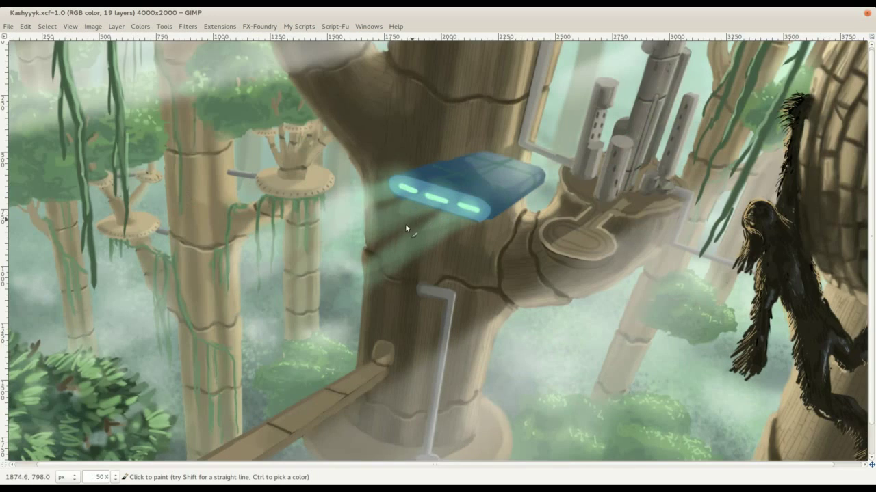
scroll(397, 222, down, 1)
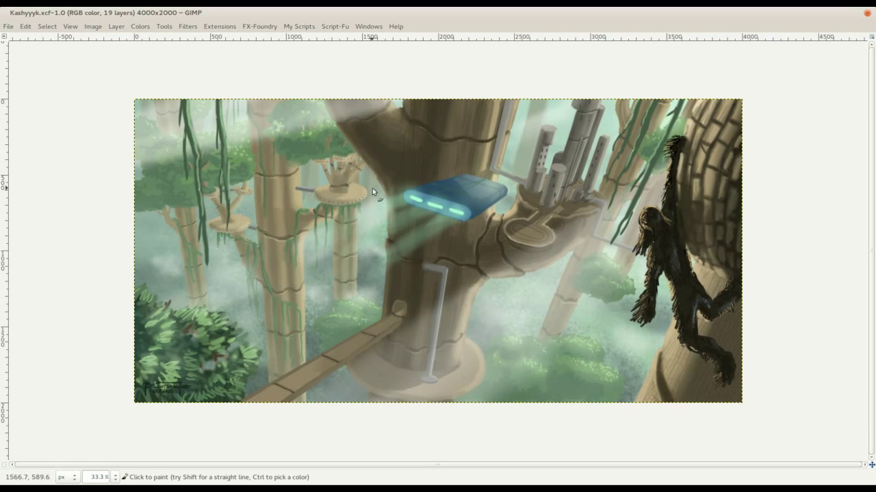
scroll(374, 191, up, 1)
scroll(373, 193, down, 1)
drag(373, 197, 349, 181)
scroll(360, 173, up, 1)
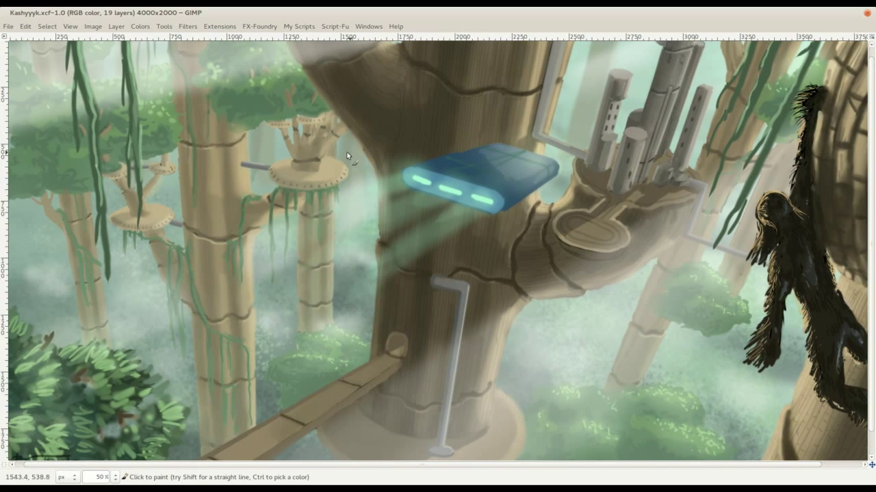
scroll(350, 217, down, 2)
drag(351, 219, 329, 201)
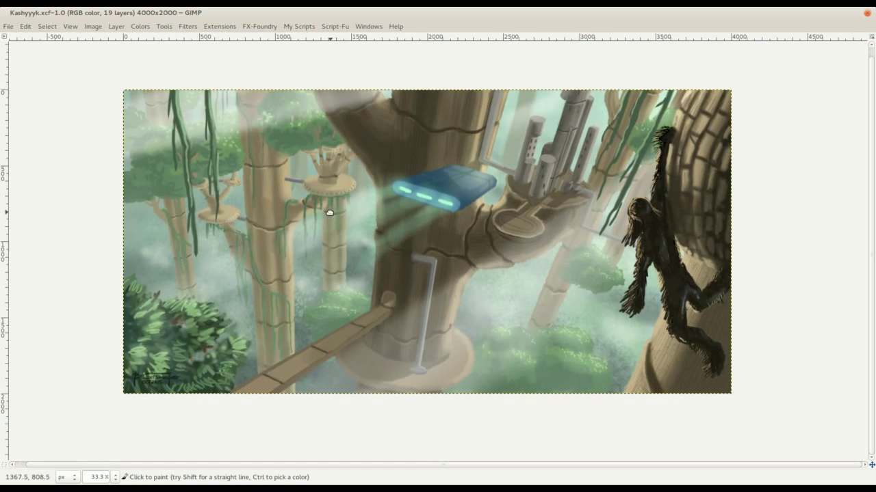
scroll(346, 201, up, 2)
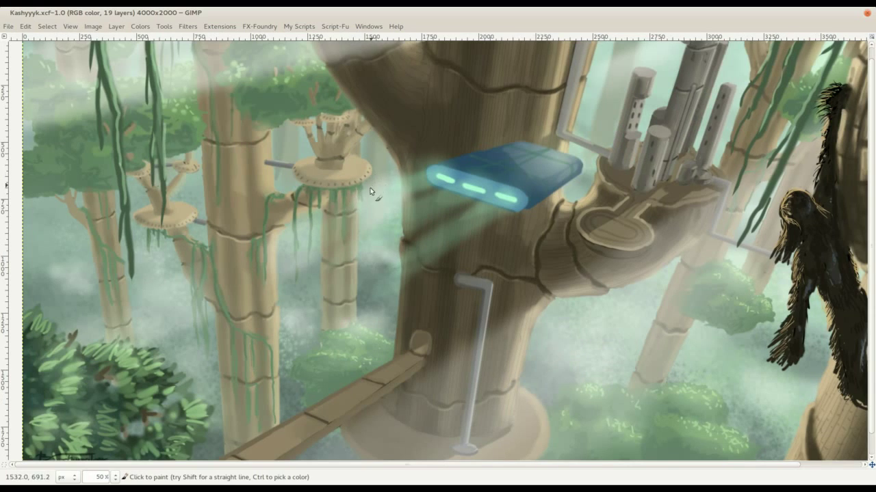
drag(334, 184, 342, 211)
scroll(342, 211, down, 2)
scroll(365, 192, up, 2)
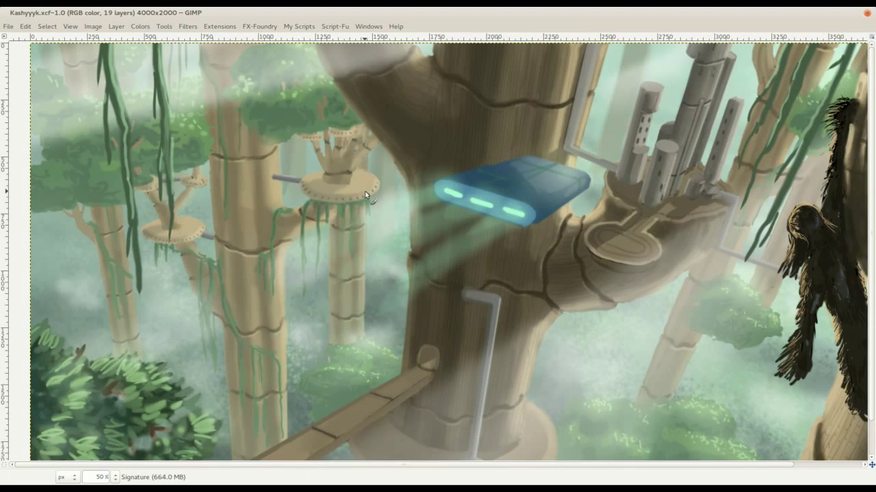
scroll(364, 191, down, 1)
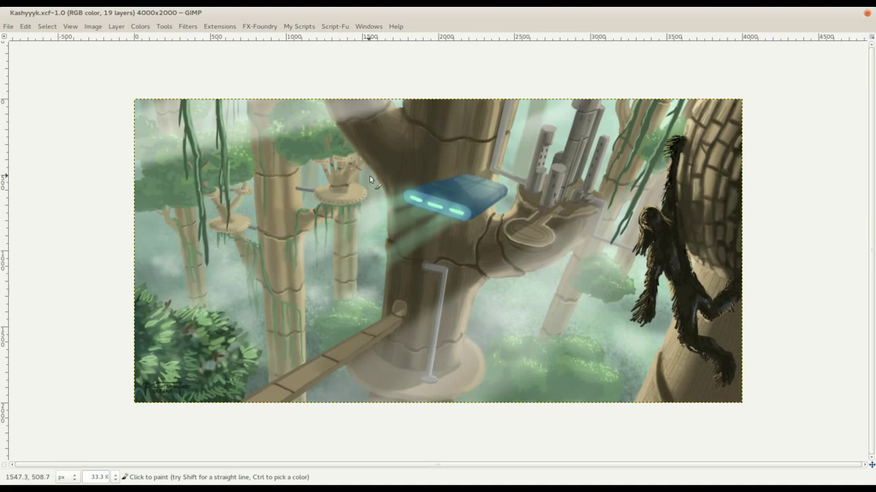
scroll(370, 175, up, 1)
drag(357, 214, 353, 175)
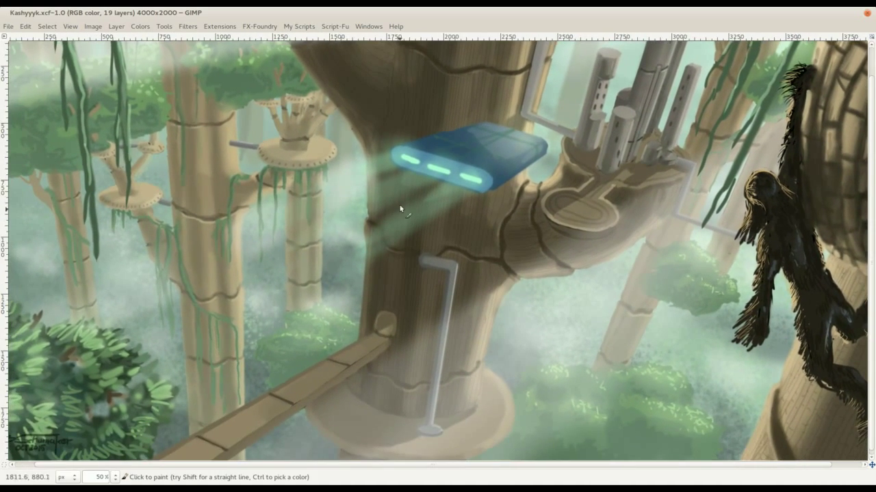
scroll(565, 212, down, 1)
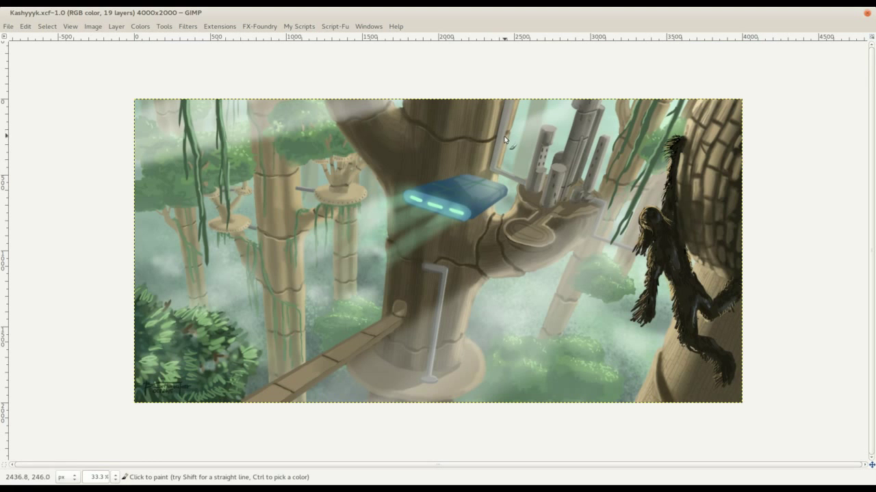
scroll(521, 125, up, 1)
drag(475, 189, 479, 194)
scroll(479, 195, down, 1)
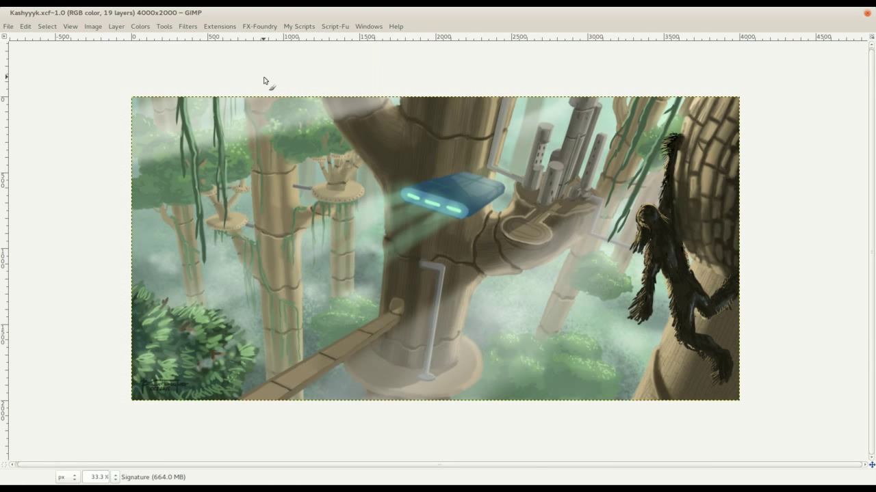
Step: Hide the painted layers from Wookie down to Back Bush and place the Base layer at the end of the layer stack
key(Tab)
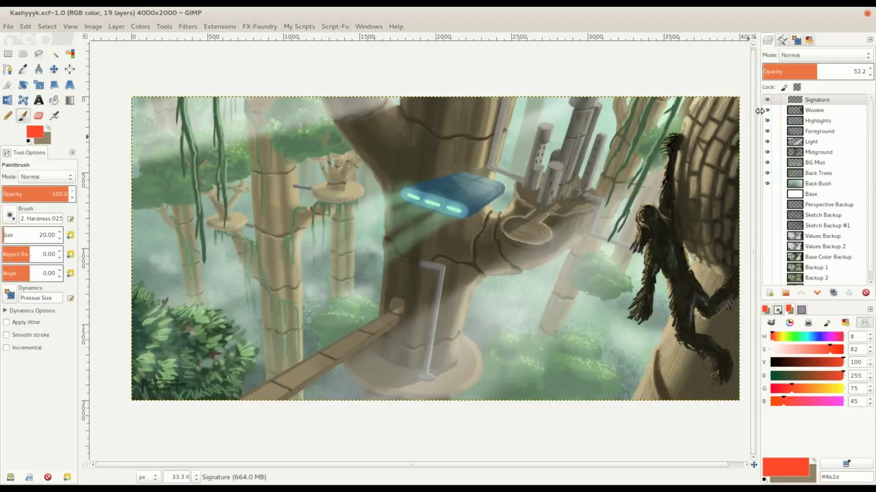
mouse_move(767, 110)
mouse_down()
mouse_move(768, 189)
mouse_move(811, 201)
mouse_move(813, 275)
mouse_up()
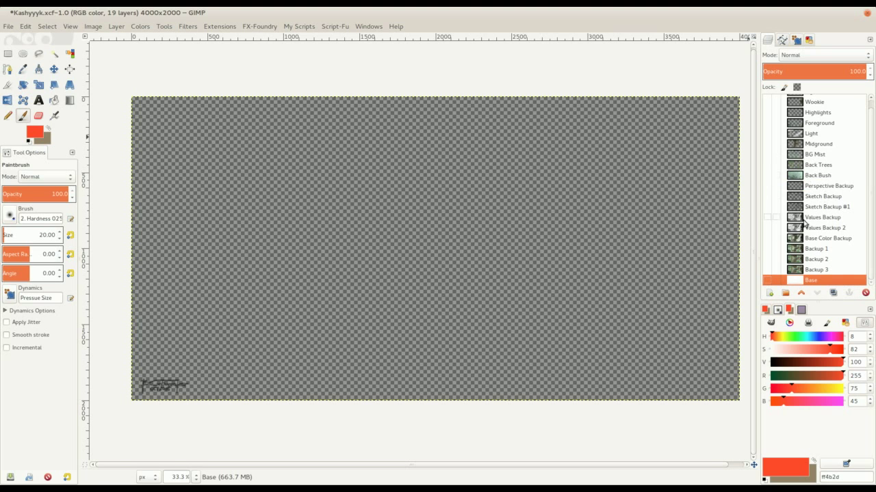
Step: Show the Perspective Backup and Sketch Backup layers over the white Base layer
click(766, 186)
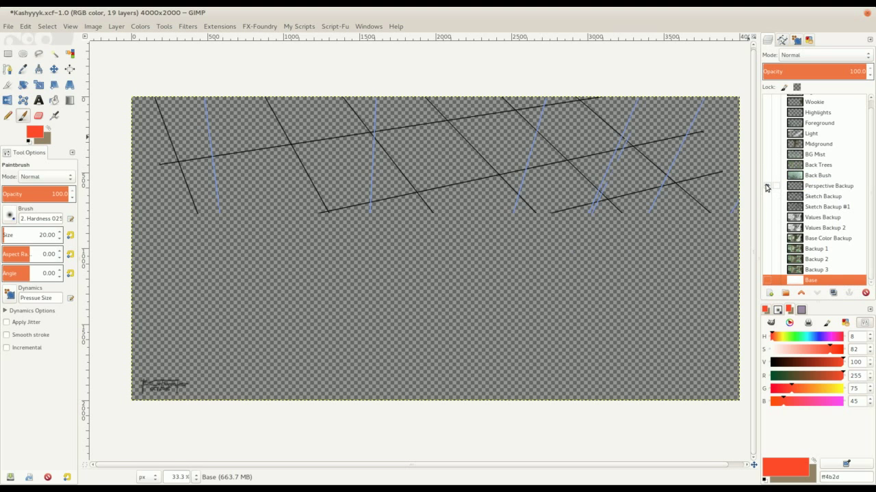
click(767, 196)
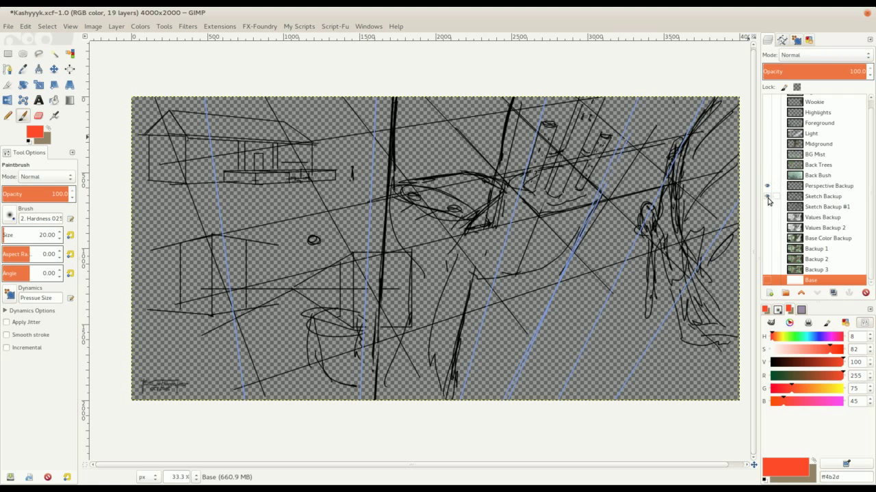
click(767, 280)
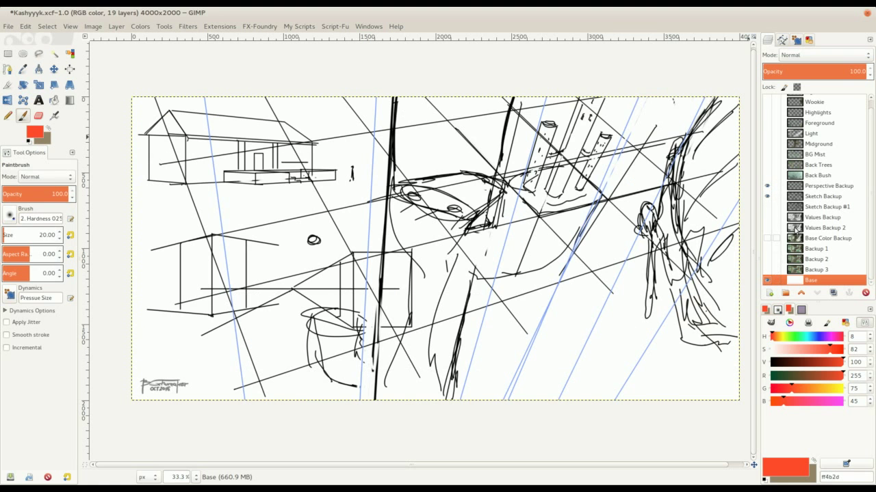
Step: Hide the Perspective Backup layer and keep Sketch Backup displayed over the Base layer
click(767, 197)
click(766, 186)
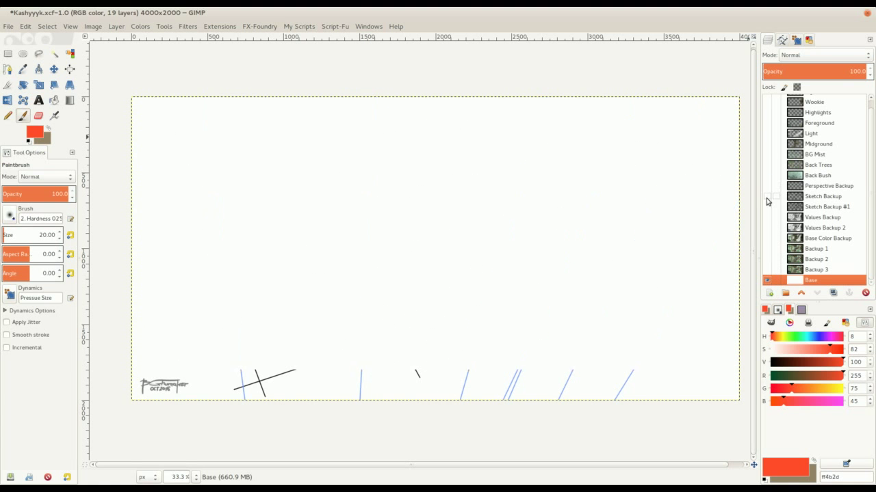
click(767, 197)
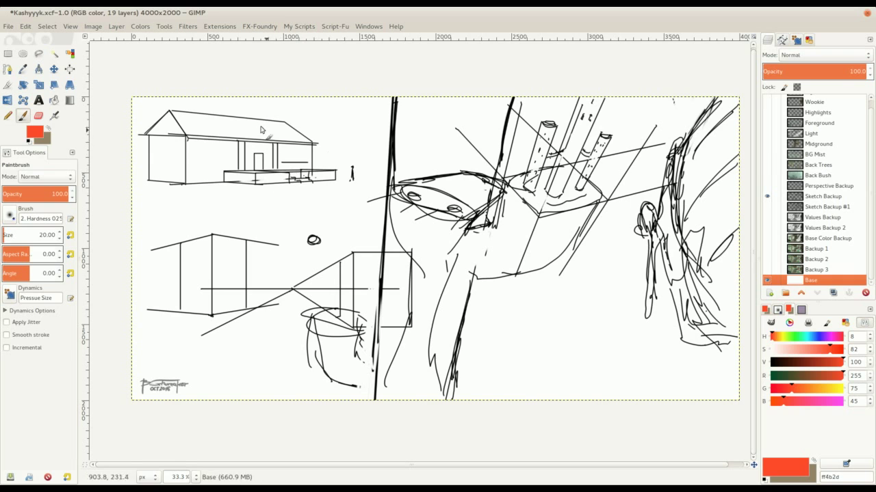
Step: Try short guide strokes near the sketched house, the box drawing and the city towers, and undo each one
mouse_move(307, 120)
mouse_down()
mouse_move(264, 109)
mouse_move(362, 147)
mouse_up()
key(ctrl+z)
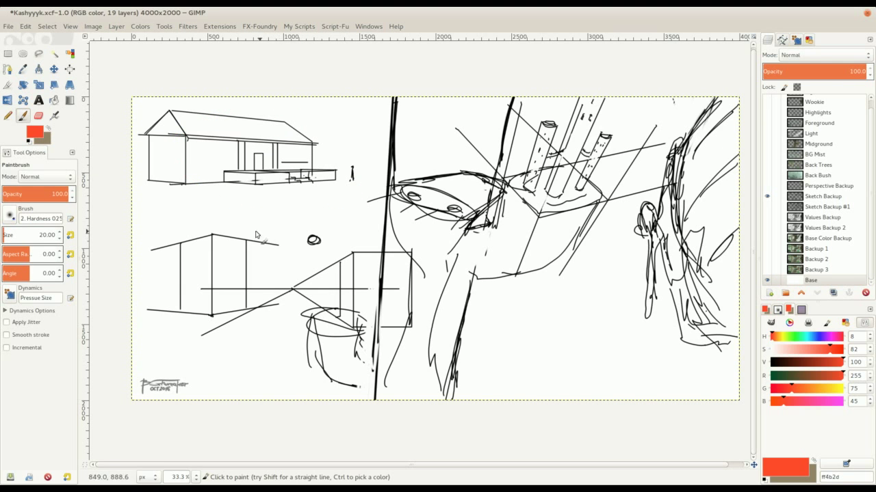
mouse_move(355, 246)
mouse_down()
mouse_move(333, 338)
mouse_move(376, 308)
mouse_up()
key(ctrl+z)
drag(597, 162, 602, 157)
key(ctrl+z)
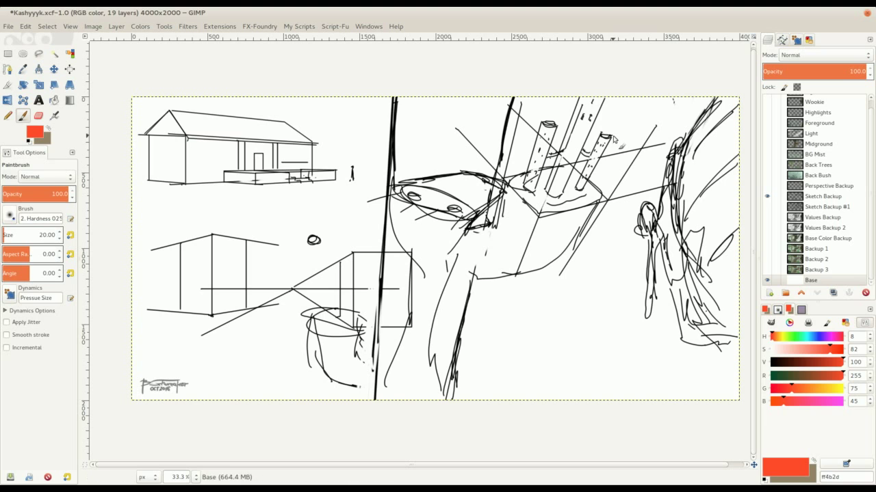
drag(589, 129, 626, 136)
key(ctrl+z)
Step: Compare the sketch with and without its perspective grid by toggling the Perspective Backup and Sketch Backup layers
click(767, 186)
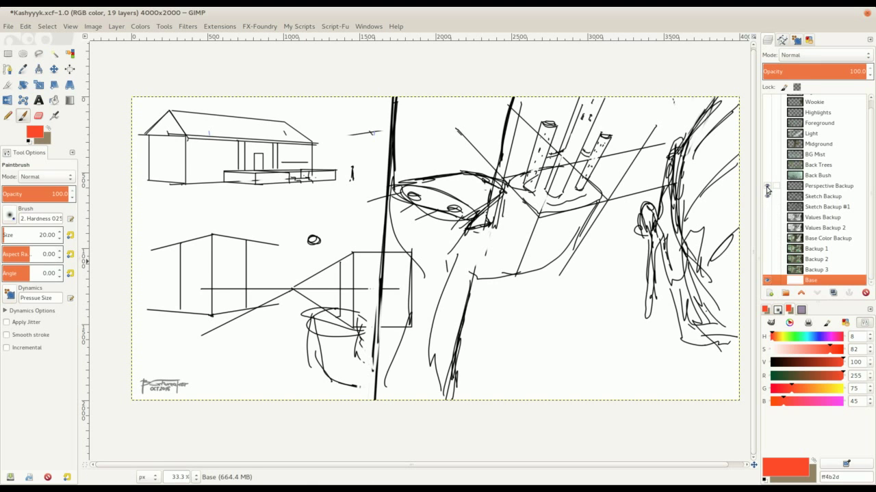
click(767, 187)
click(767, 187)
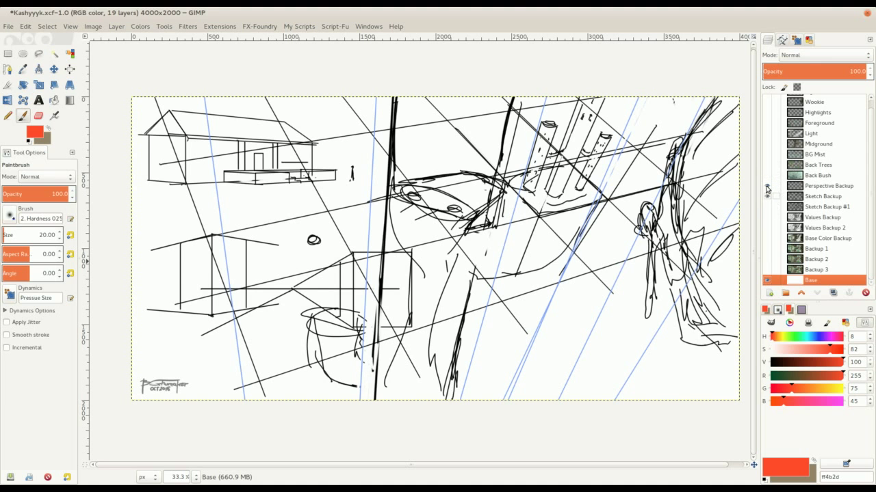
click(767, 197)
click(768, 197)
click(767, 186)
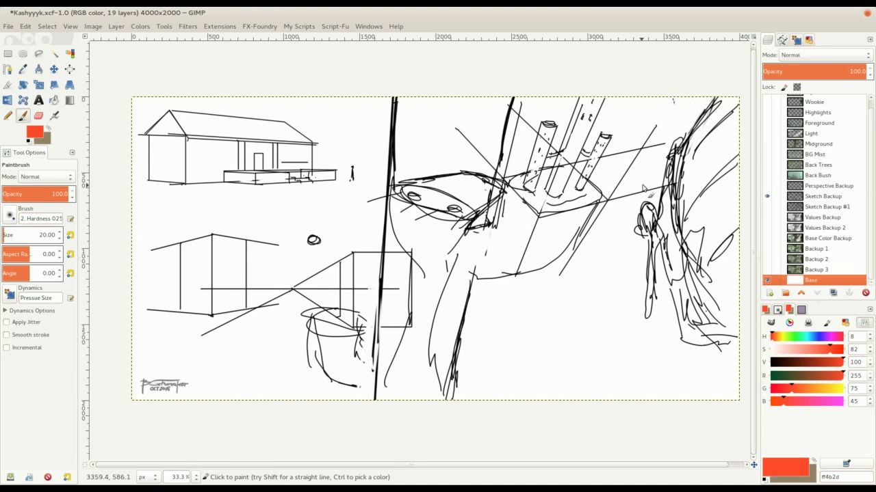
Step: Compare the Perspective Backup grid with the Sketch Backup drawing by toggling both layers, leaving only Sketch Backup displayed over the Base layer
click(767, 186)
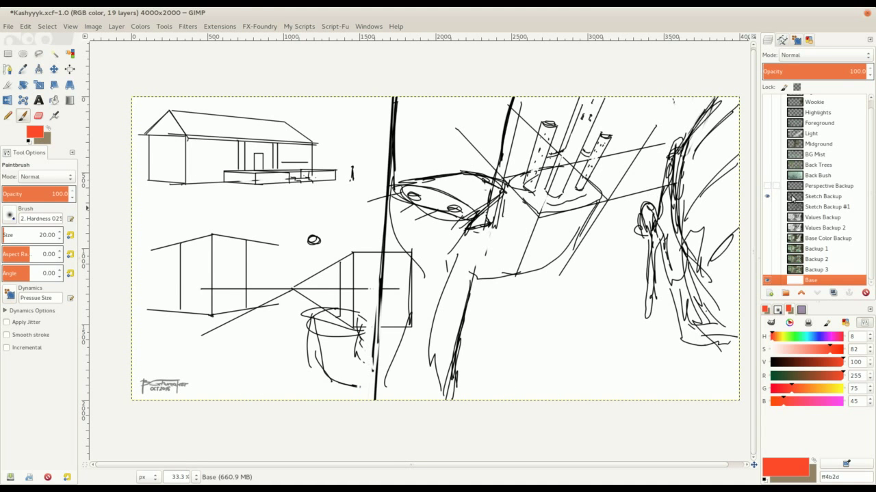
click(767, 186)
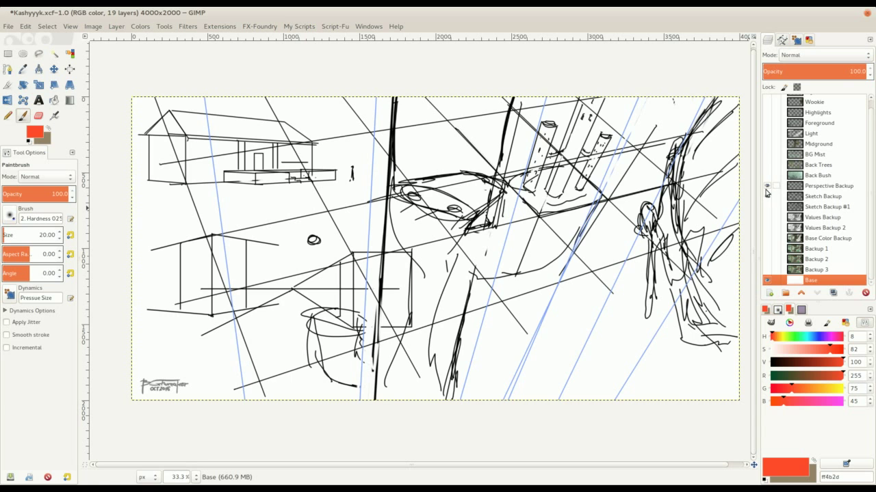
click(767, 197)
click(767, 186)
click(767, 186)
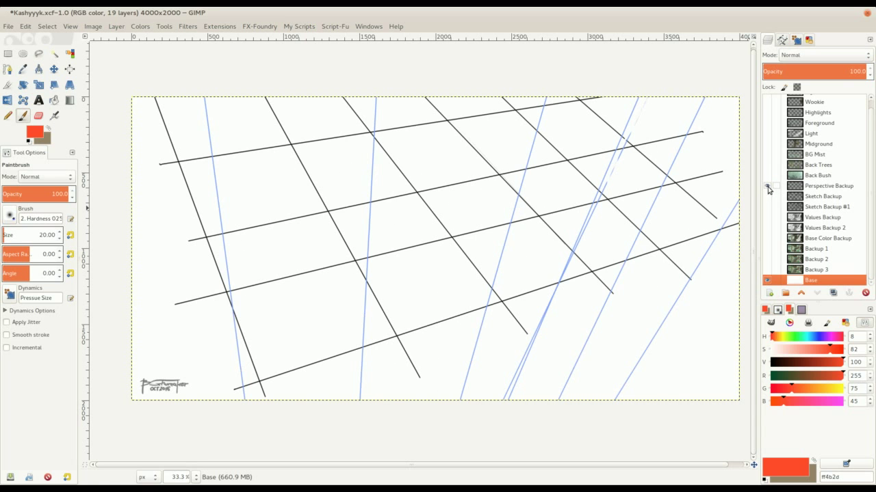
click(767, 197)
click(768, 186)
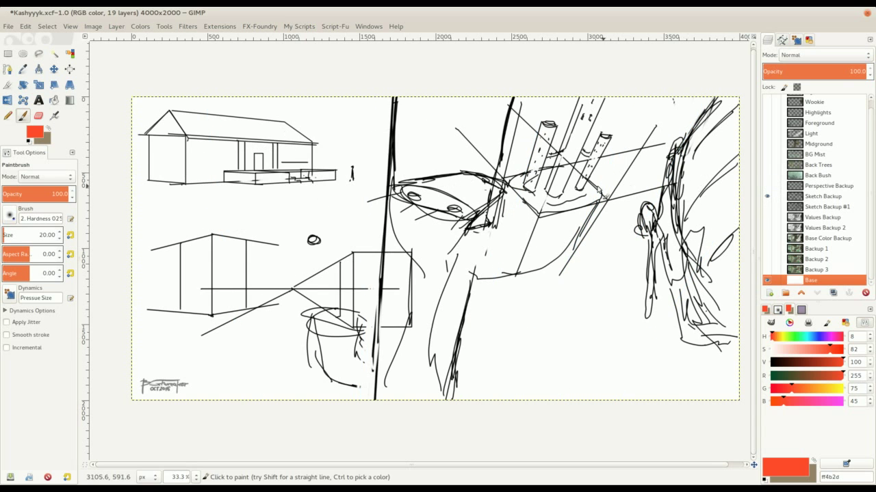
Step: Try red circles around the city branch and the ship and a stroke on the foreground tree, undoing each one
mouse_move(585, 122)
mouse_down()
mouse_move(409, 240)
mouse_move(638, 268)
mouse_move(595, 103)
mouse_up()
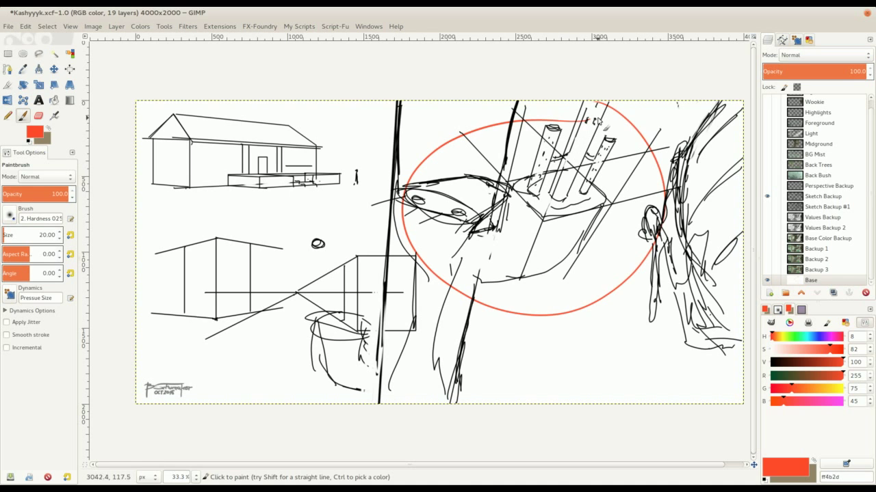
key(ctrl+z)
key(ctrl+z)
mouse_move(421, 180)
mouse_down()
mouse_move(407, 209)
mouse_move(507, 183)
mouse_up()
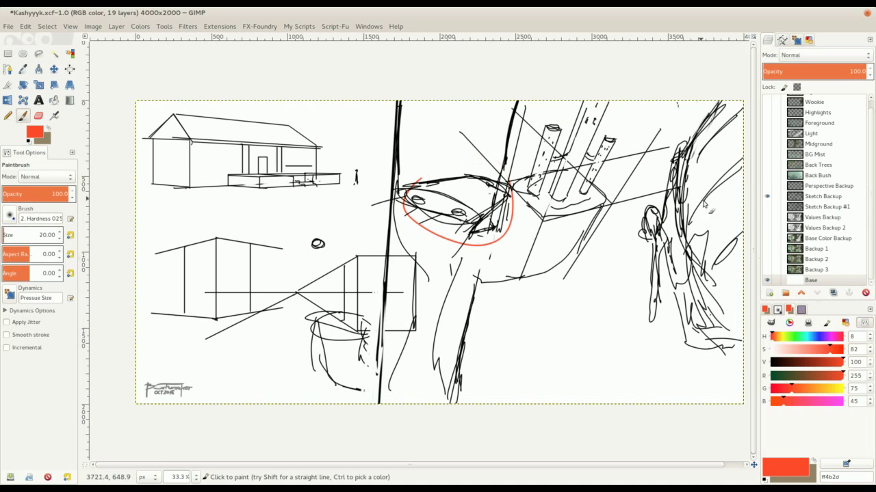
key(ctrl+z)
mouse_move(714, 137)
mouse_down()
mouse_move(611, 246)
mouse_move(710, 164)
mouse_up()
key(ctrl+z)
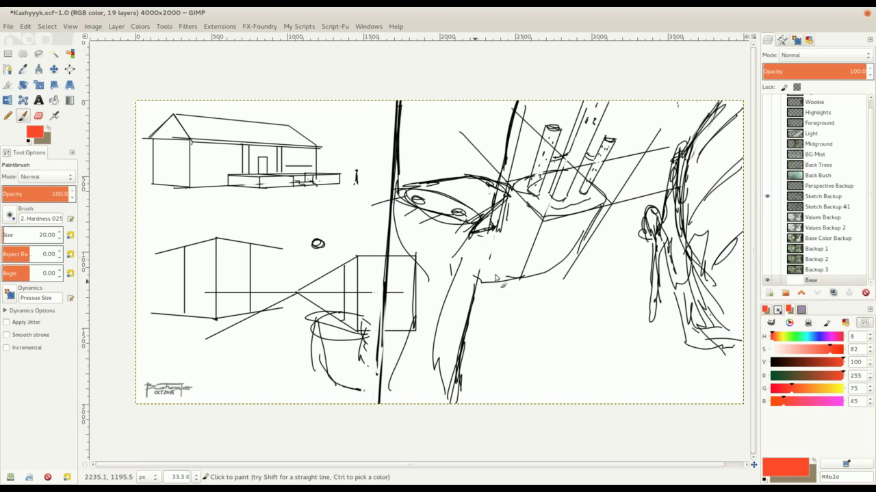
Step: Show the Perspective Backup layer and hide Sketch Backup so only the grid is displayed over the Base layer
drag(767, 187, 766, 197)
click(767, 197)
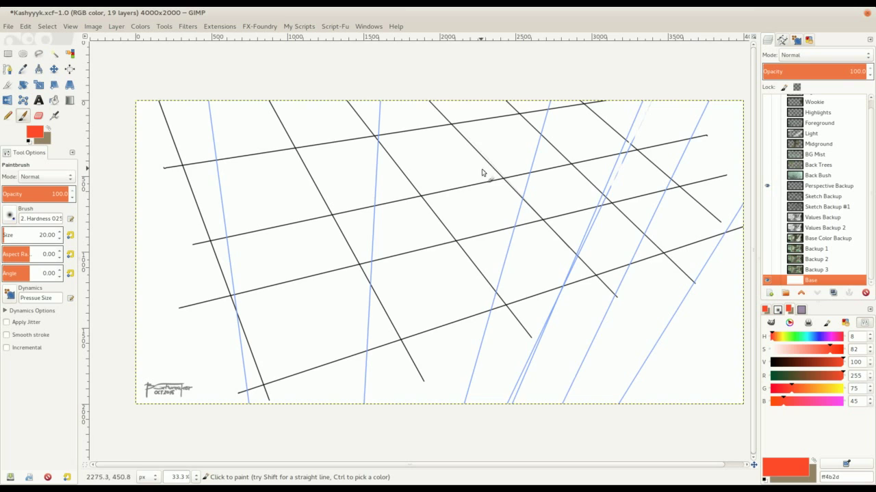
scroll(469, 152, down, 1)
scroll(469, 153, right, 1)
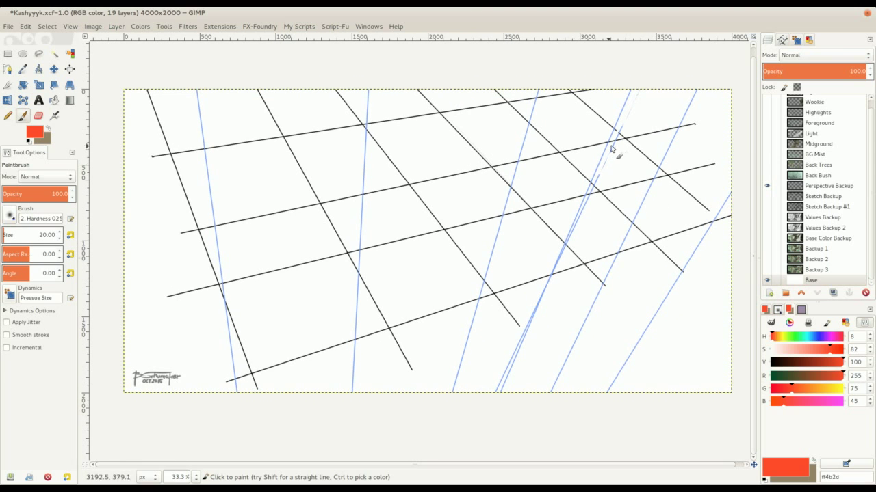
Step: Try red strokes along two of the blue perspective guide lines and undo each one
drag(627, 113, 593, 212)
key(ctrl+z)
drag(534, 111, 495, 210)
key(ctrl+z)
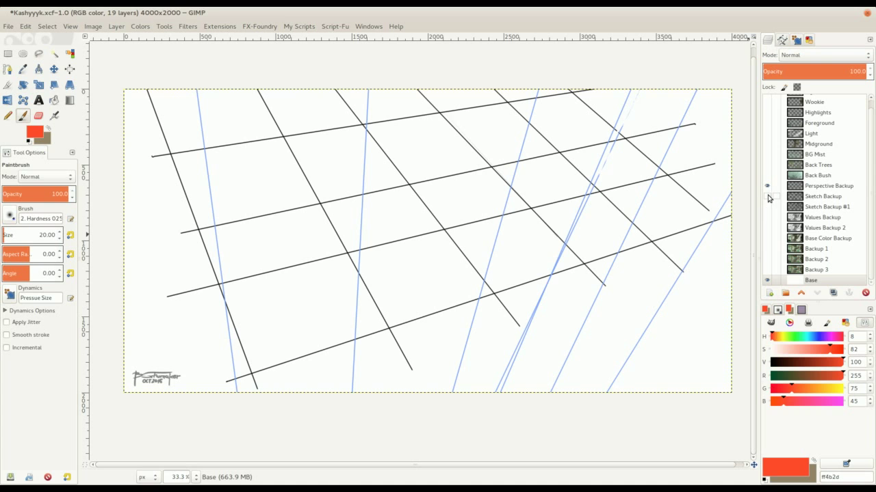
Step: Compare the perspective grid with and without the Sketch Backup drawing over it
click(767, 197)
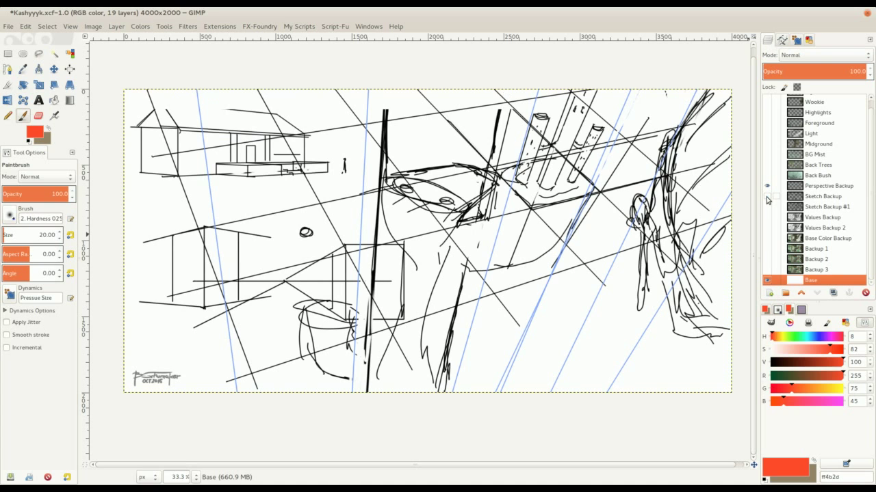
click(768, 199)
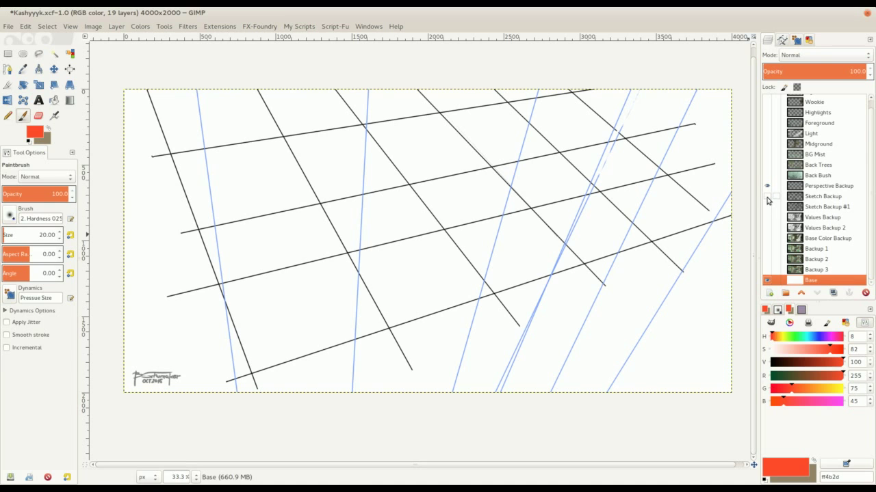
click(766, 186)
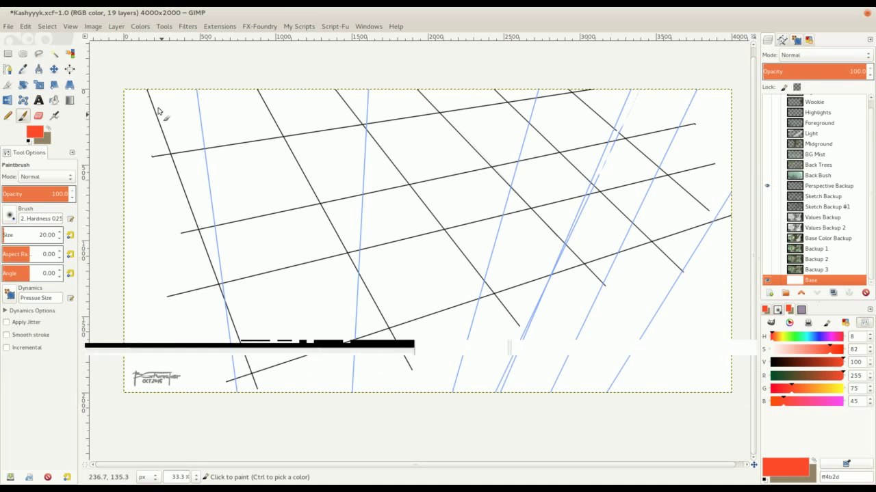
Step: Trace the six descending black grid lines with long red strokes, from the canvas's upper edge downward
click(141, 92)
shift+click(249, 321)
shift+click(278, 392)
drag(247, 89, 391, 356)
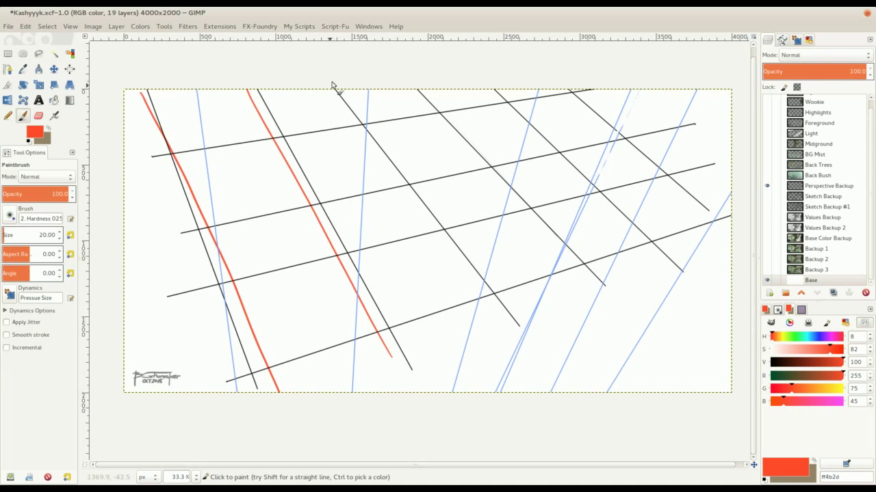
drag(333, 90, 490, 316)
drag(416, 89, 581, 280)
drag(494, 90, 665, 267)
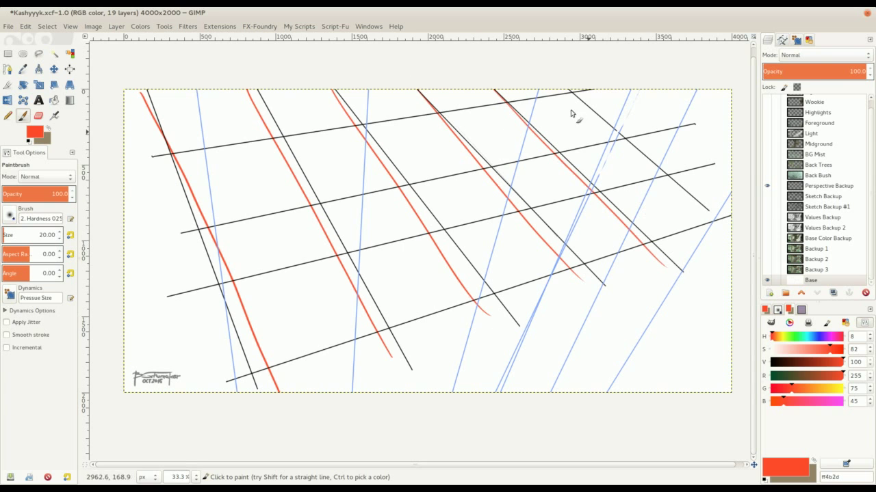
drag(568, 90, 687, 201)
Step: Mark the gaps between the descending grid lines with short red horizontal strokes
drag(197, 107, 217, 106)
drag(185, 110, 236, 113)
drag(326, 110, 308, 107)
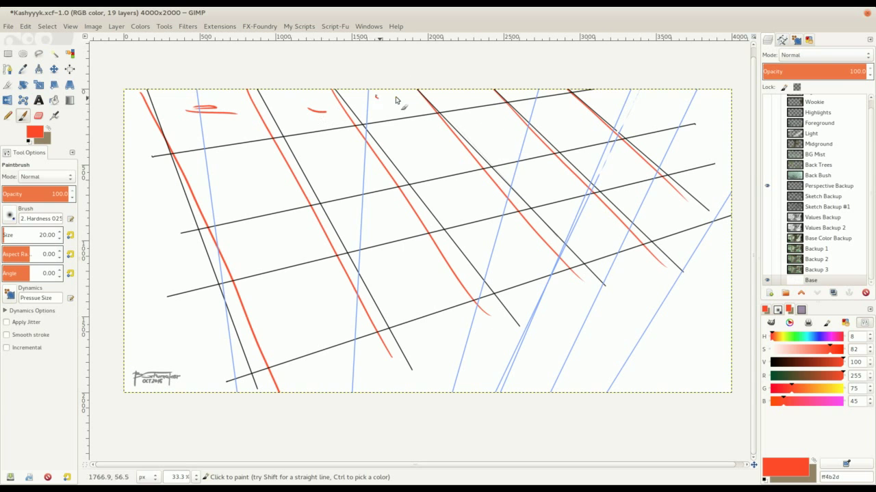
drag(400, 97, 375, 98)
drag(250, 340, 368, 321)
Step: Undo all the red tracing strokes and gap marks on the perspective grid
key(ctrl+z)
key(ctrl+z)
key(ctrl+z)
key(ctrl+z)
key(ctrl+z)
key(ctrl+z)
key(ctrl+z)
key(ctrl+z)
key(ctrl+z)
key(ctrl+z)
key(ctrl+z)
key(ctrl+z)
key(ctrl+z)
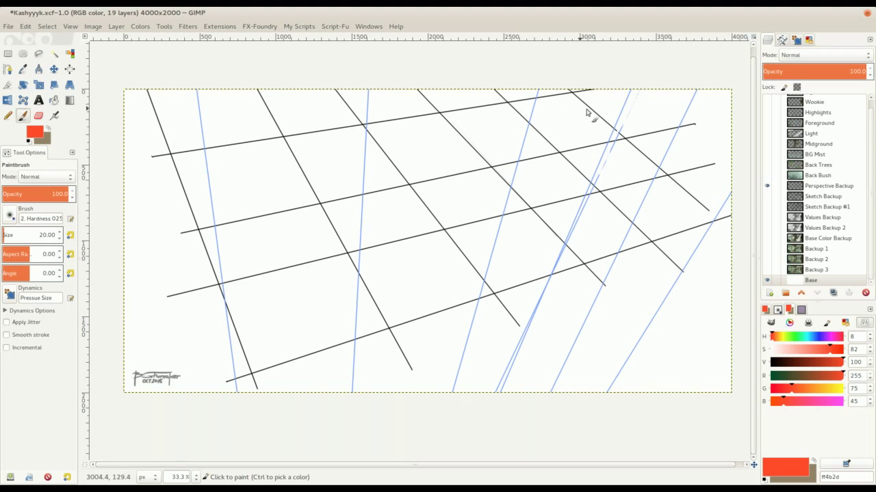
Step: Sketch three red strokes following the crosswise grid lines and curved red brackets marking the spacing between those lines
mouse_move(602, 108)
mouse_down()
mouse_move(342, 156)
mouse_move(232, 161)
mouse_up()
drag(617, 177, 368, 217)
drag(629, 204, 504, 245)
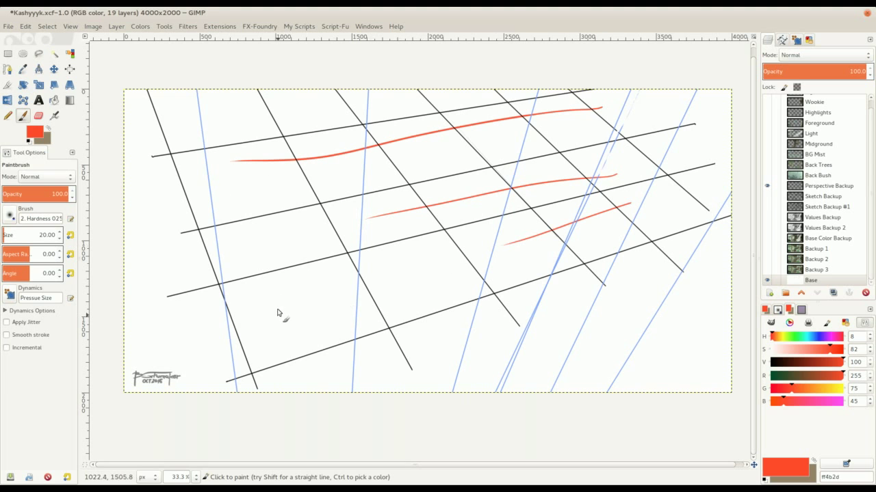
drag(282, 269, 309, 357)
drag(254, 219, 262, 281)
drag(222, 144, 240, 212)
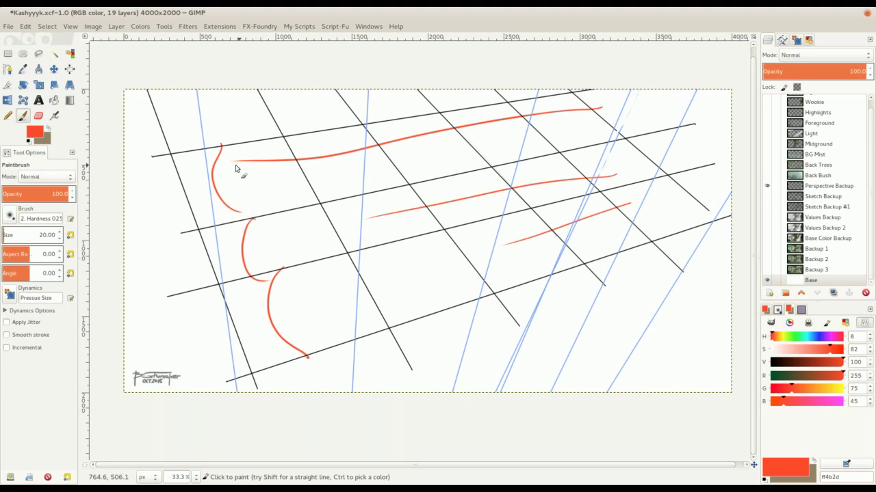
drag(606, 97, 629, 117)
Step: Undo the red crosswise strokes and spacing brackets
key(ctrl+z)
key(ctrl+z)
key(ctrl+z)
key(ctrl+z)
key(ctrl+z)
key(ctrl+z)
key(ctrl+z)
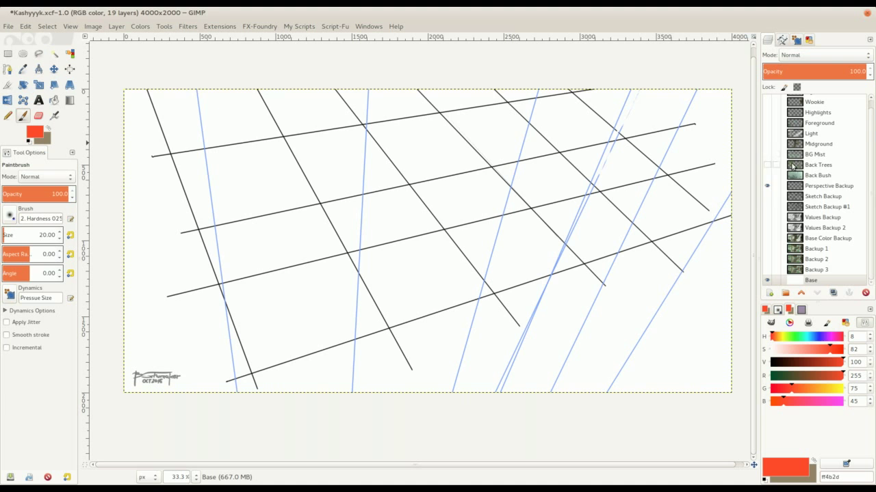
Step: Display the Sketch Backup #1 layer over the Base layer with Perspective Backup and Sketch Backup hidden
shift+click(766, 176)
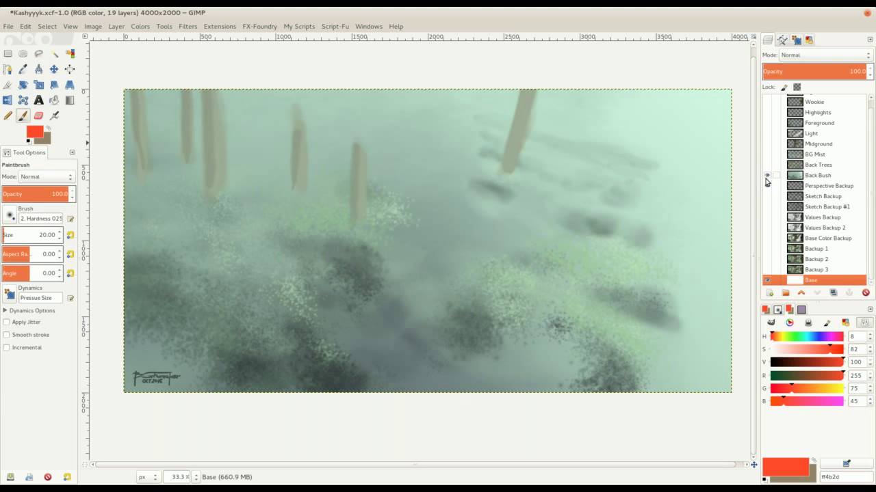
shift+click(767, 186)
click(767, 196)
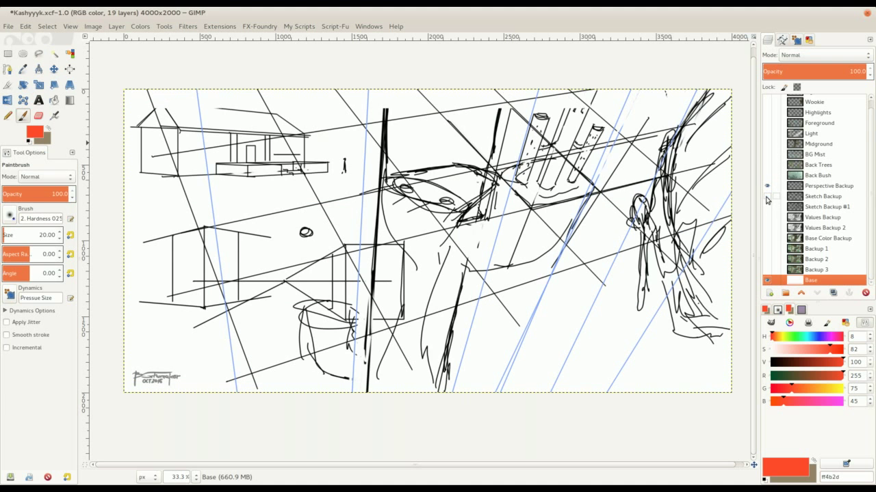
click(767, 196)
click(767, 207)
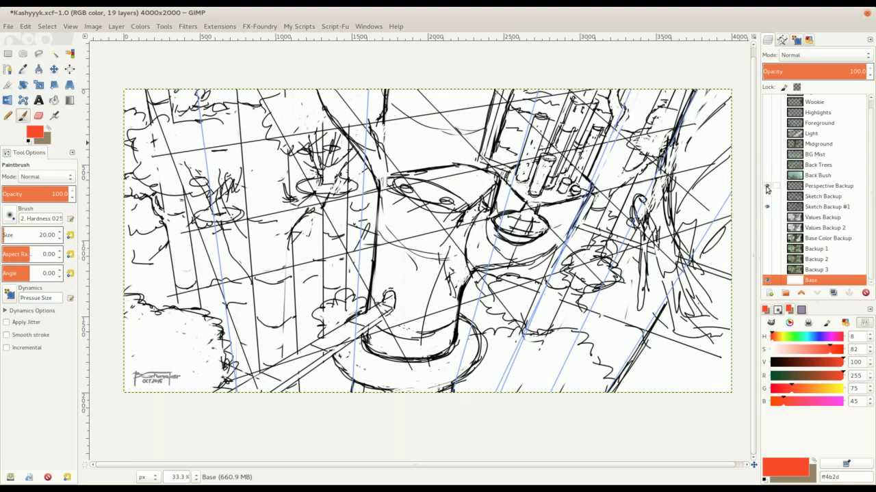
click(766, 185)
Step: Move the Backup 3 layer directly above Sketch Backup #1 in the layer stack
scroll(353, 208, up, 2)
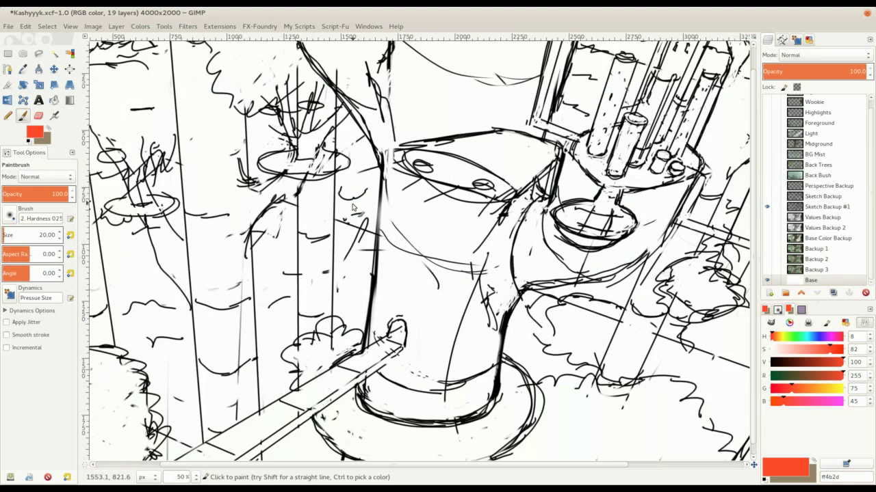
scroll(353, 207, down, 1)
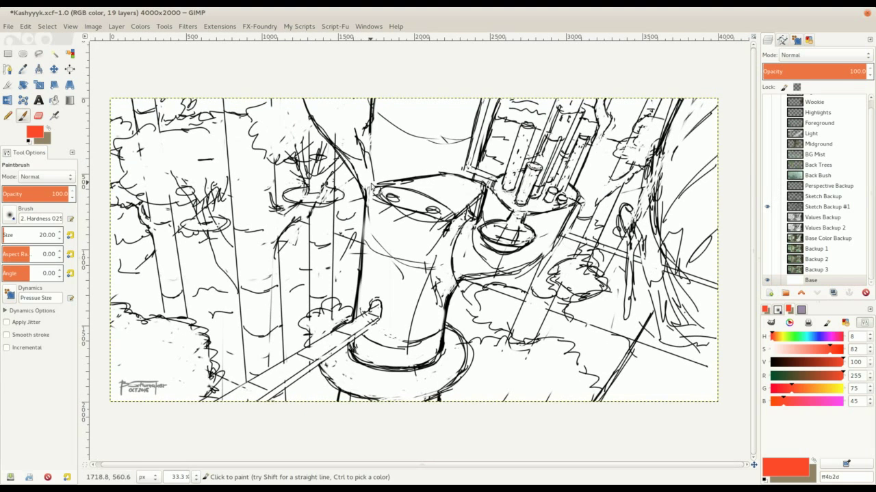
scroll(376, 192, up, 1)
scroll(389, 194, down, 1)
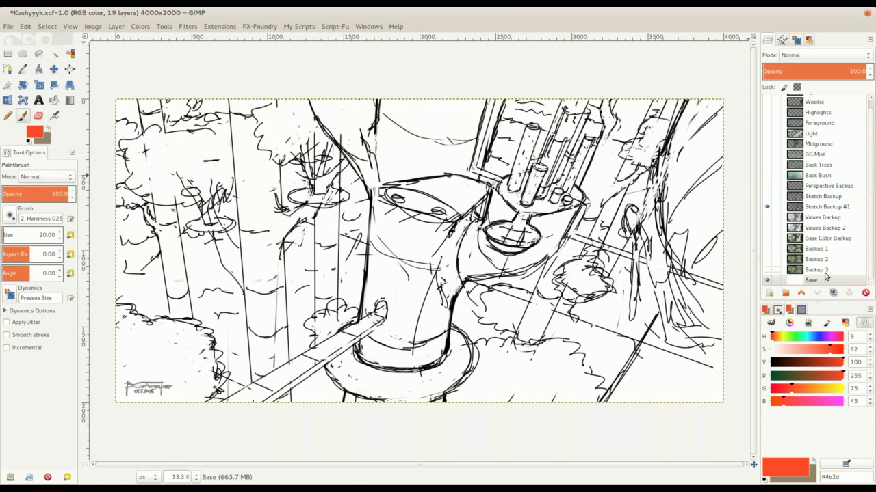
mouse_move(824, 271)
mouse_down()
mouse_move(815, 271)
mouse_move(821, 177)
mouse_move(812, 104)
mouse_move(808, 213)
mouse_up()
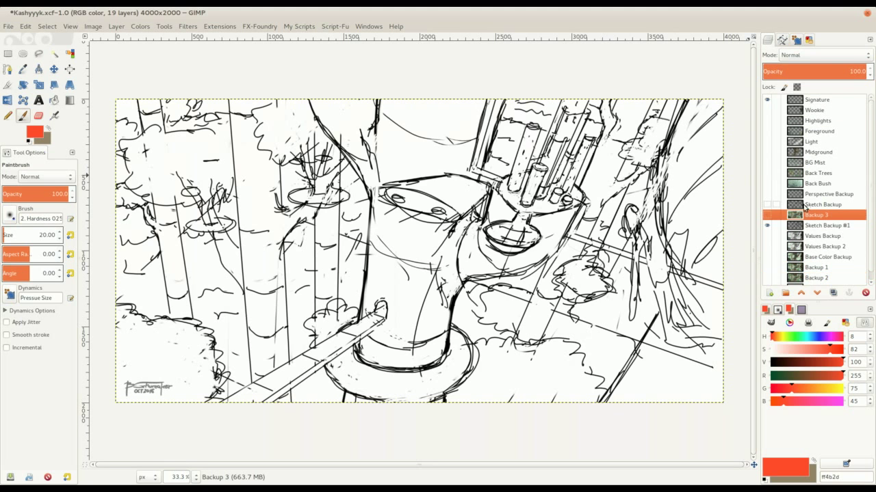
Step: Compare the painted Backup 3 layer with the Sketch Backup #1 drawing by toggling its visibility, leaving Backup 3 hidden
click(766, 215)
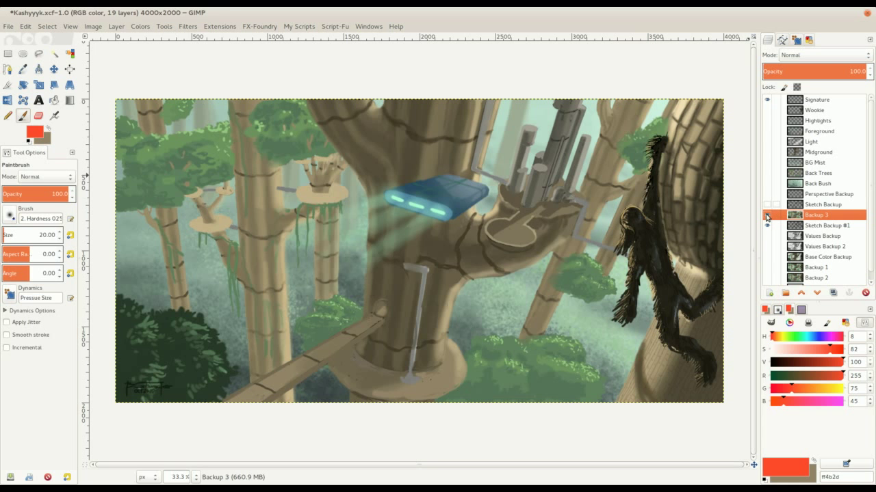
click(767, 216)
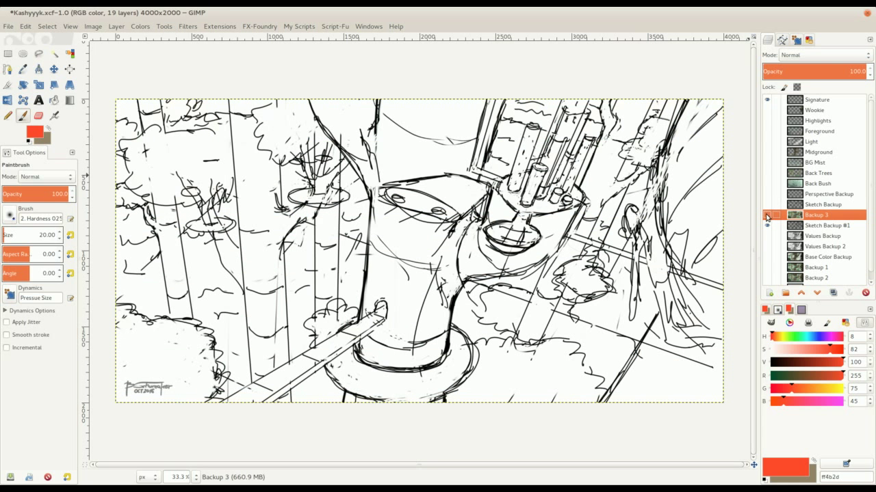
click(767, 217)
click(767, 216)
click(766, 216)
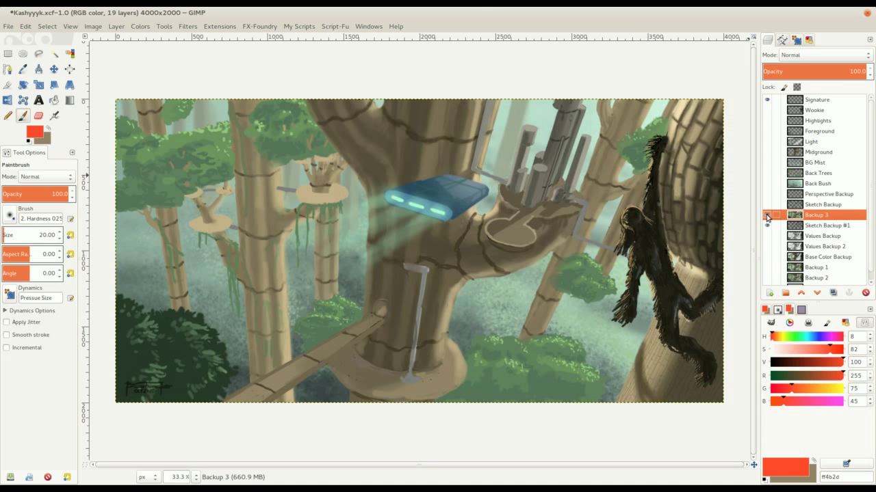
click(766, 216)
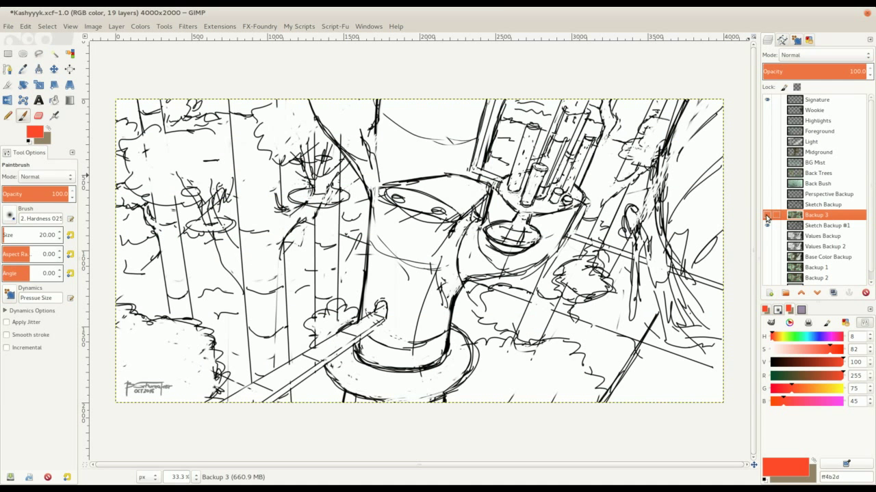
Step: Add a new layer above Signature and circle the sketched Wookiee figure beside the foreground tree on it in red
scroll(706, 218, right, 1)
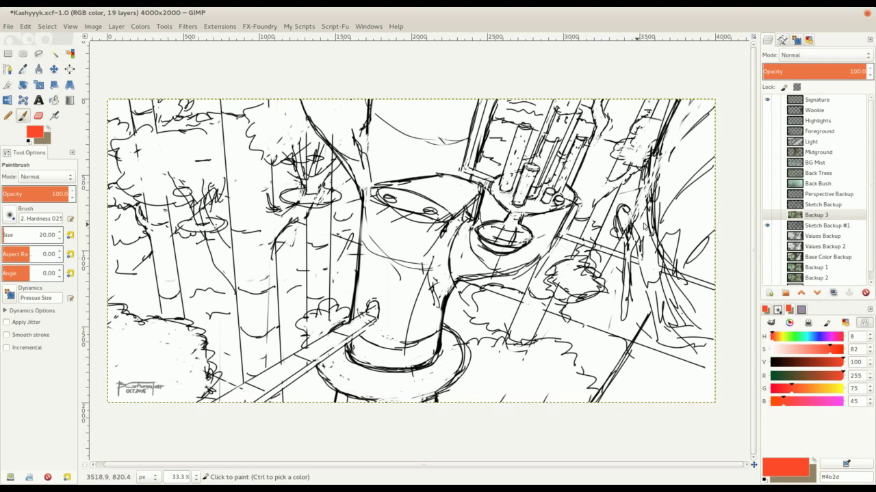
click(825, 100)
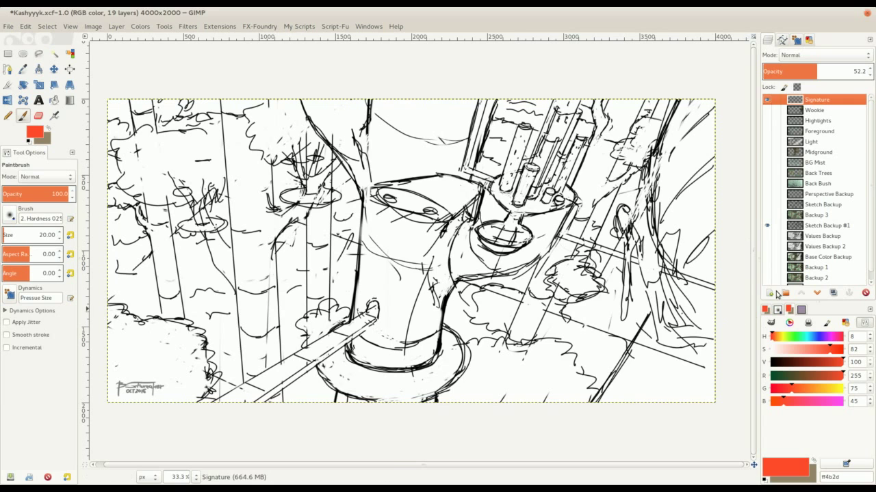
click(770, 293)
click(478, 312)
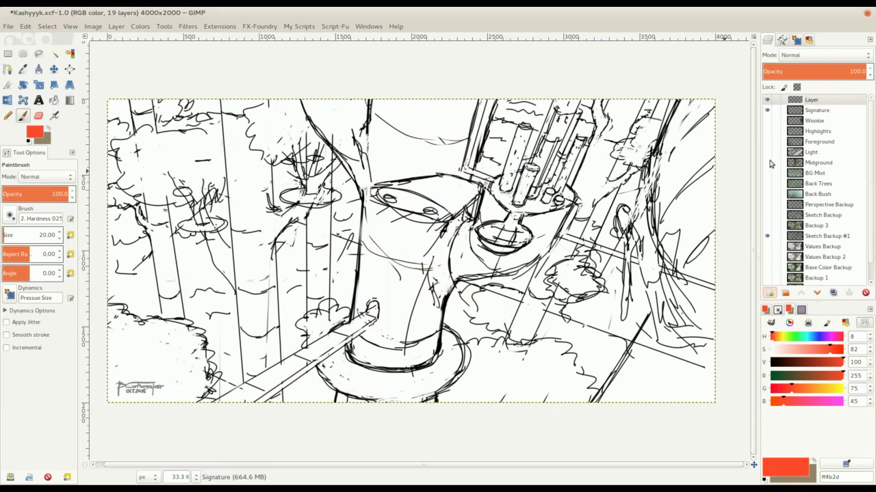
mouse_move(658, 201)
mouse_down()
mouse_move(602, 301)
mouse_move(656, 205)
mouse_up()
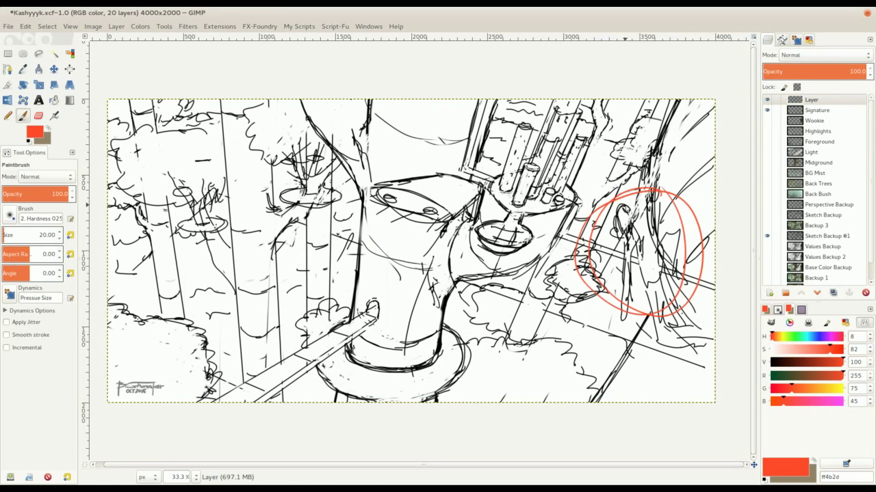
Step: Undo the red circles around the sketched Wookiee and toggle the Sketch Backup #1 layer's visibility to review the line drawing
key(ctrl+z)
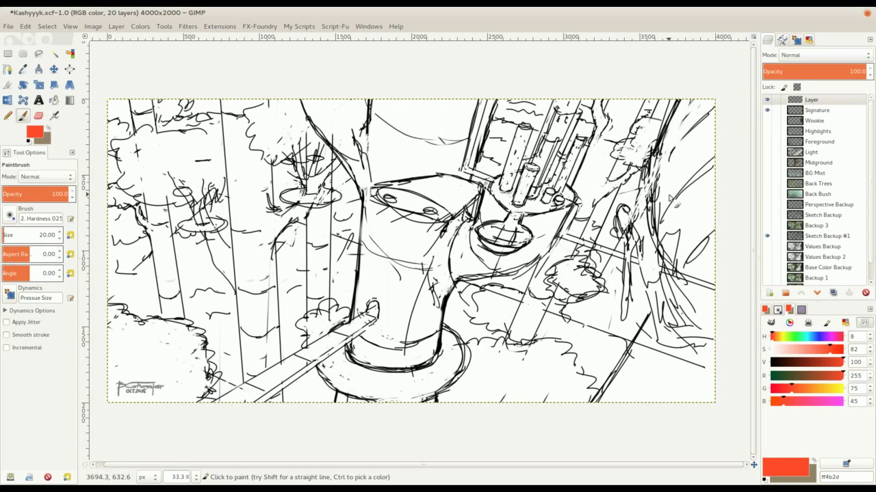
click(768, 100)
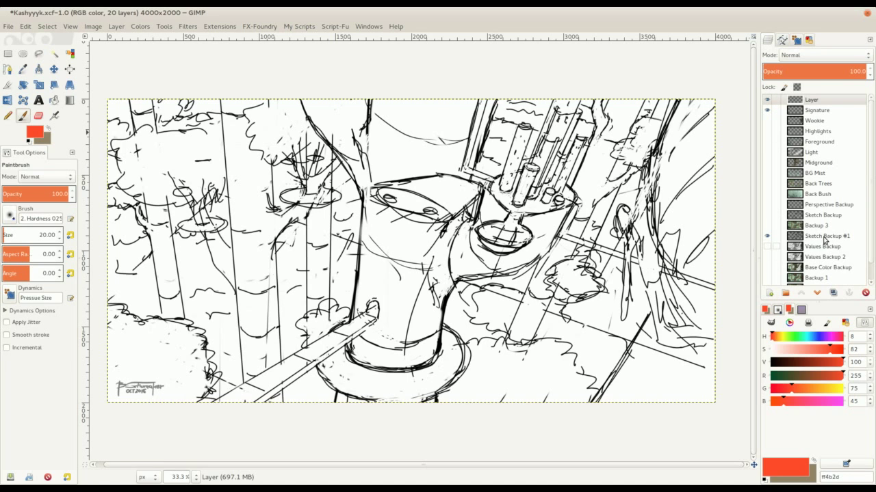
click(767, 236)
click(767, 236)
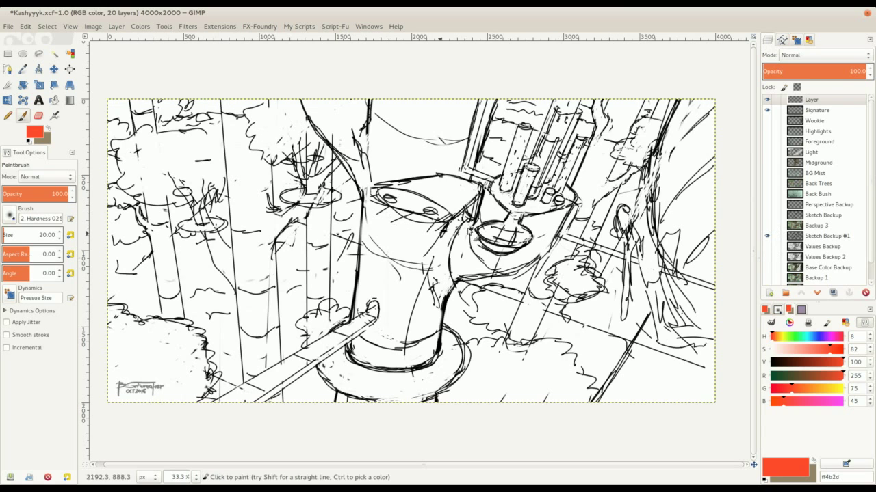
click(767, 236)
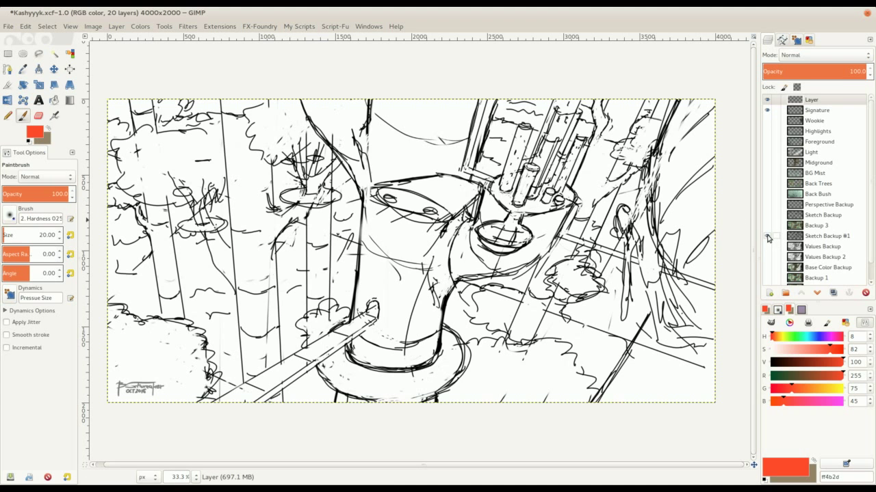
click(767, 237)
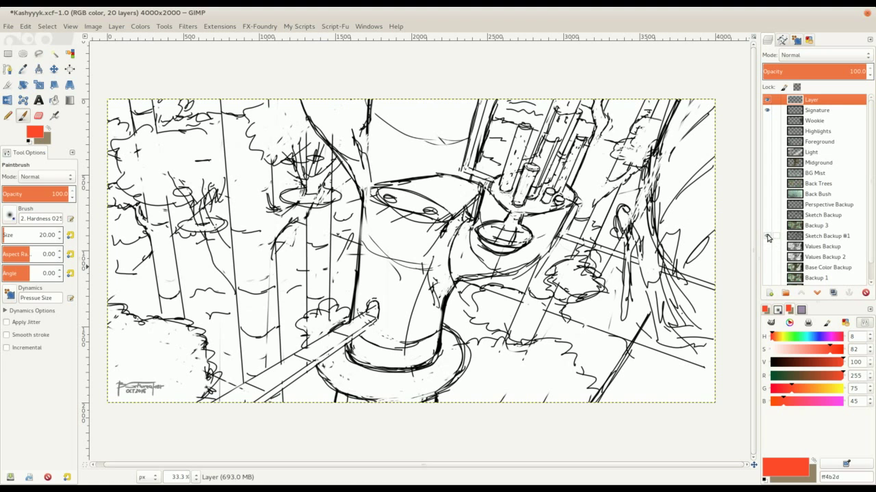
click(767, 236)
click(766, 236)
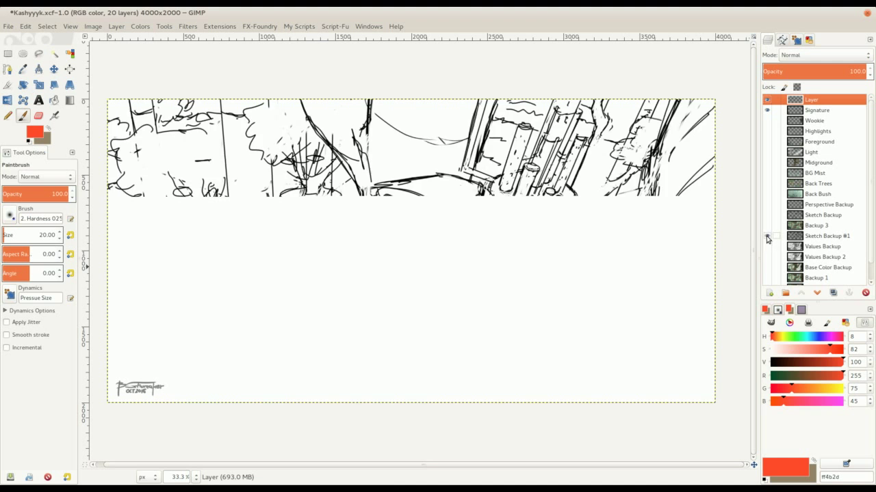
Step: Replace Sketch Backup #1 with Values Backup and compare it with Values Backup 2, leaving only Values Backup 2 of these displayed
click(766, 236)
click(767, 247)
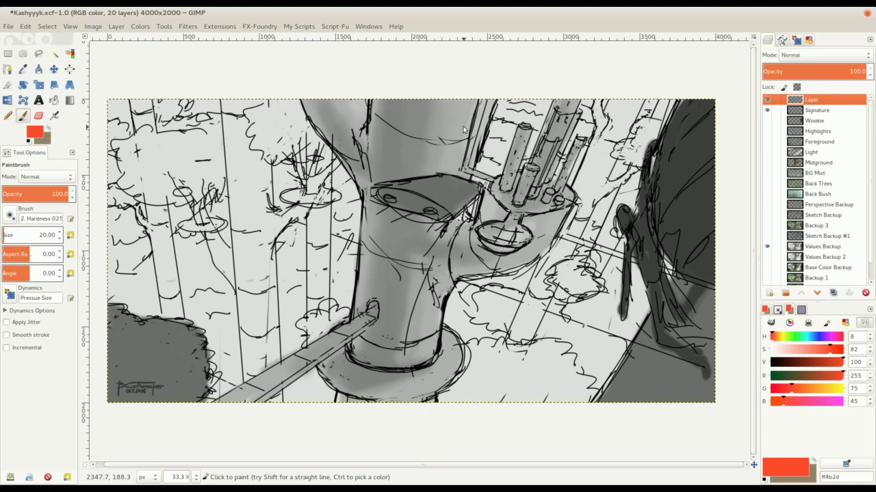
click(767, 247)
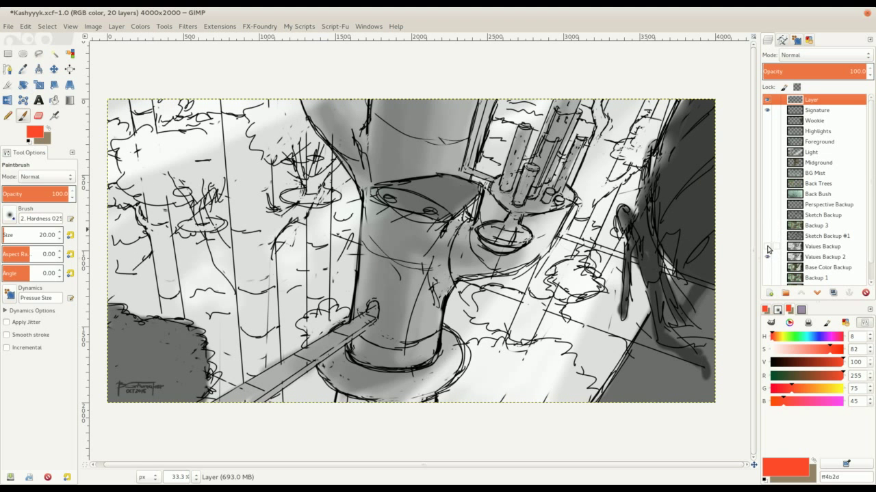
click(768, 255)
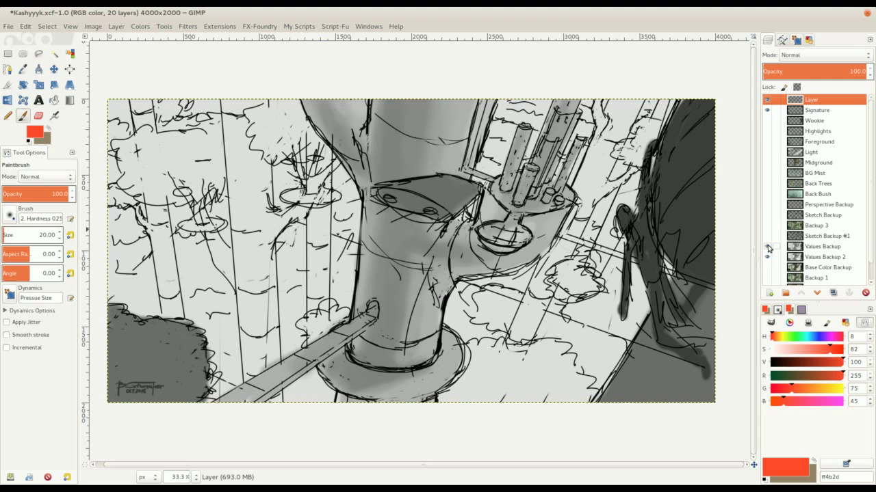
click(767, 247)
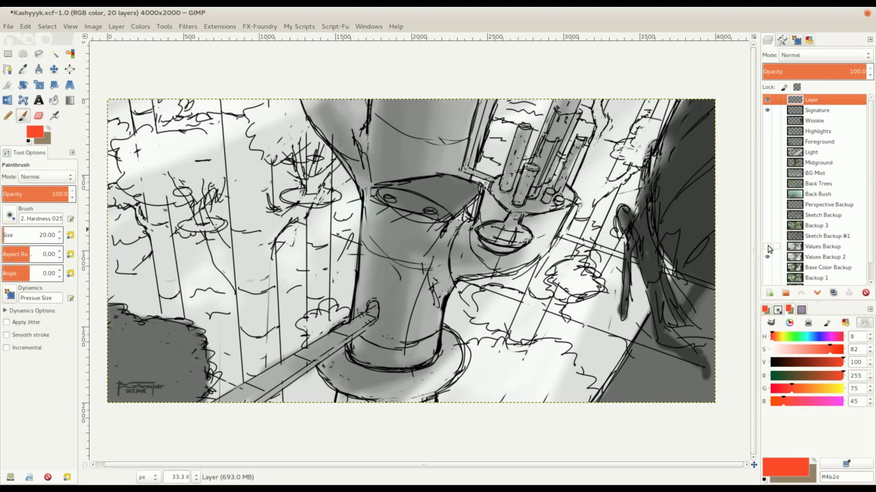
click(767, 247)
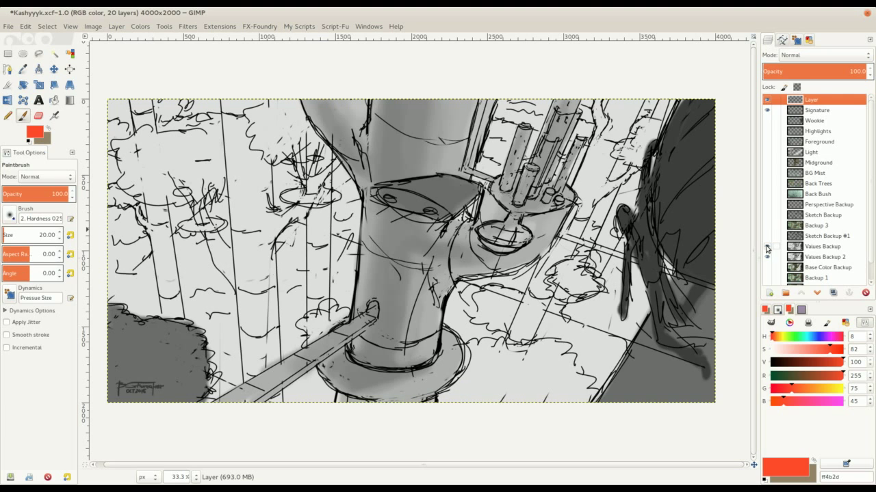
click(767, 247)
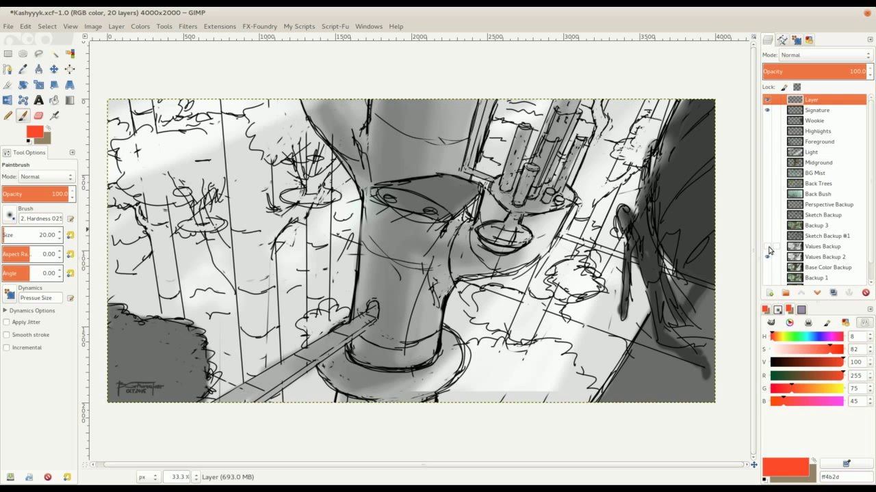
Step: View Base Color Backup in place of Values Backup 2, and switch the display from it to Backup 1
click(767, 267)
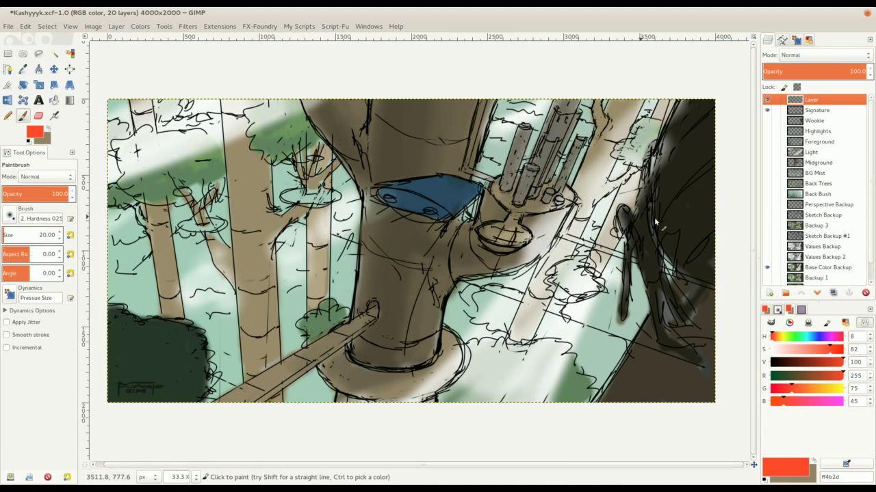
click(767, 267)
click(767, 278)
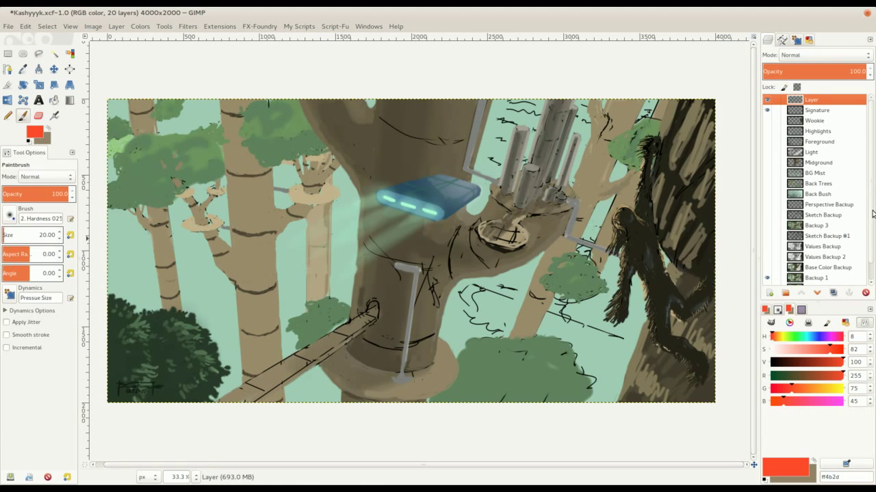
Step: Compare Base Color Backup with Backup 1 by repeatedly toggling the Base Color Backup layer's visibility, leaving it hidden
click(767, 268)
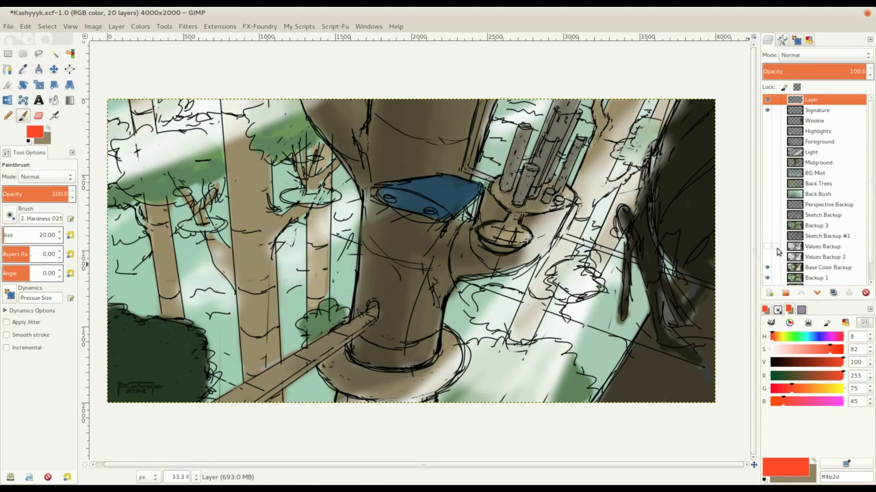
click(767, 269)
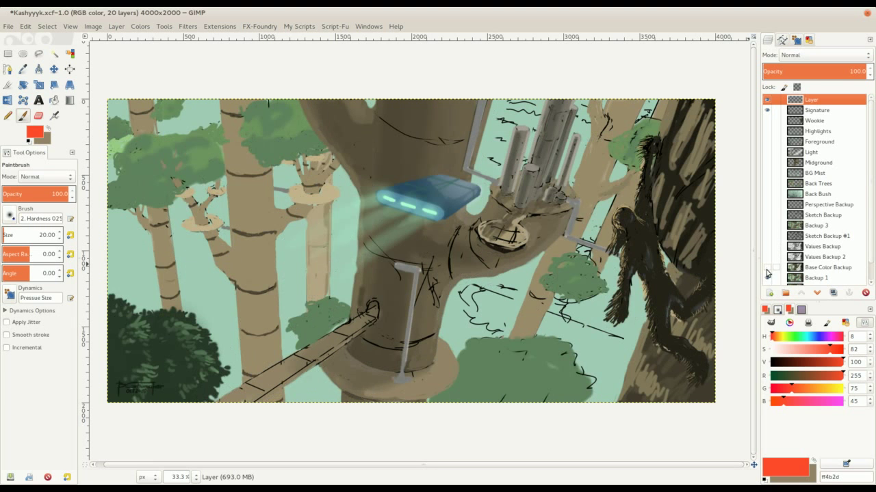
click(767, 269)
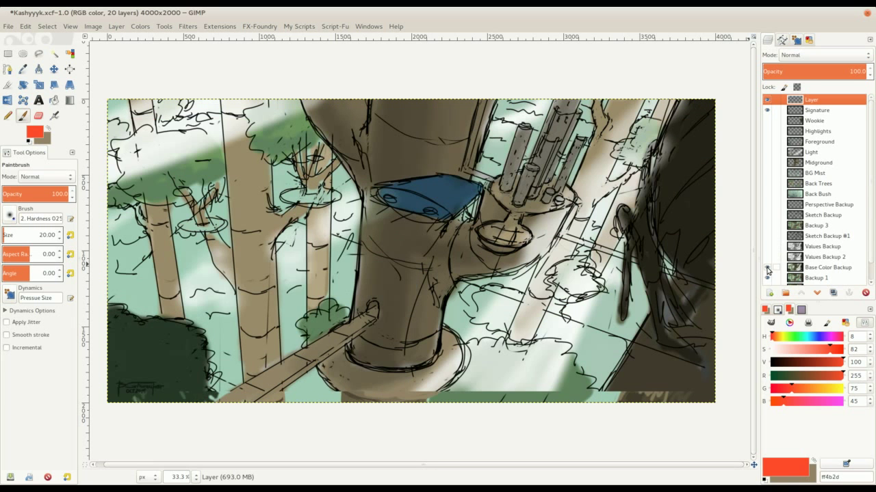
click(766, 269)
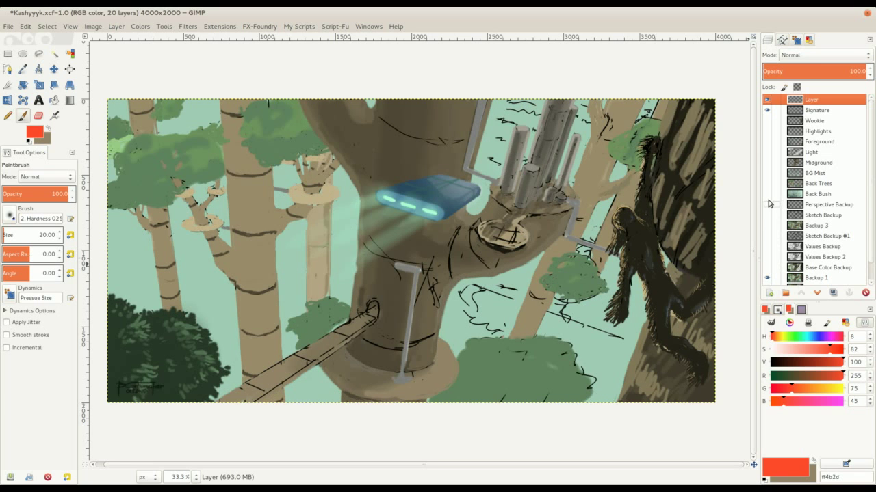
click(767, 269)
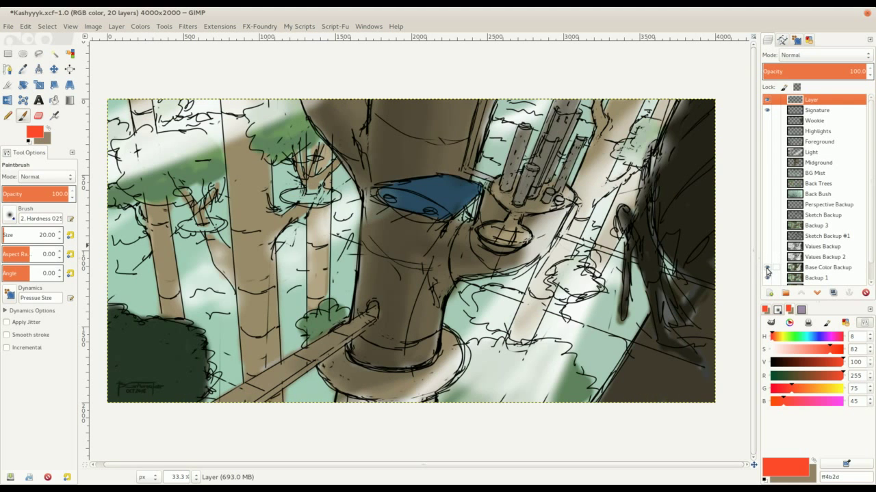
click(767, 269)
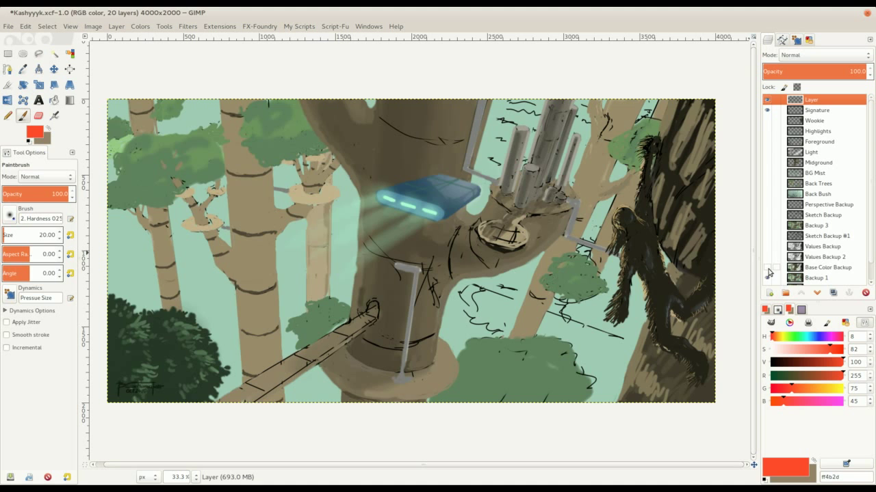
click(767, 269)
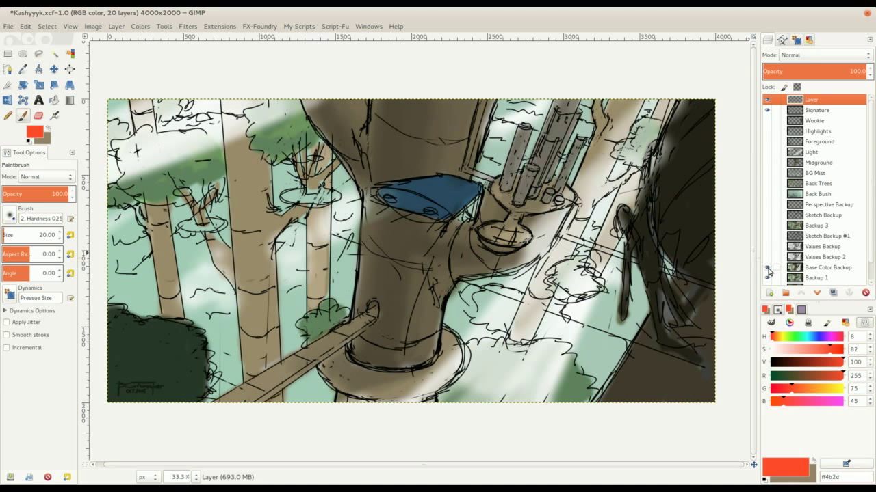
click(766, 268)
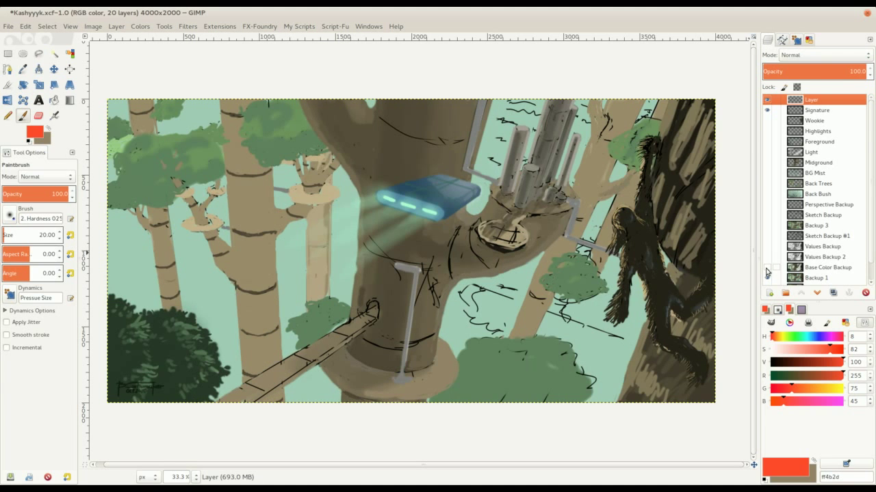
Step: Mark the background gaps beside the central tree and circle the blue ship in red, undoing these guide strokes
drag(350, 263, 349, 218)
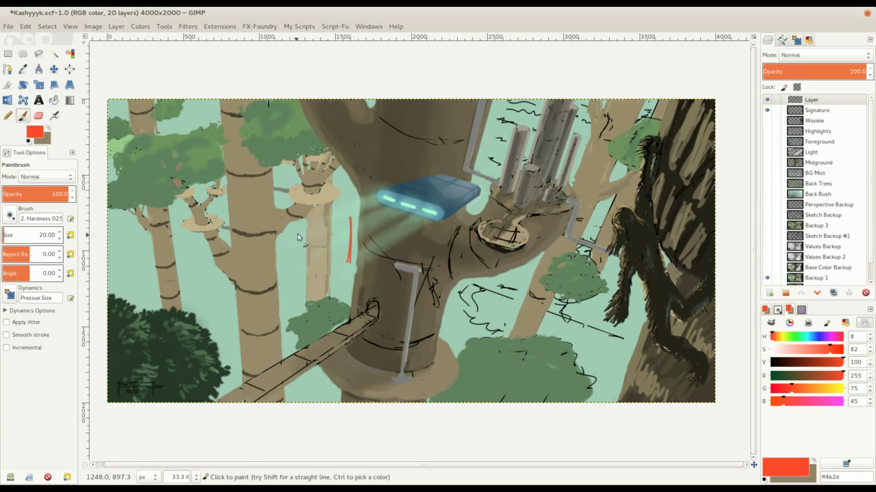
drag(296, 228, 297, 284)
key(ctrl+z)
key(ctrl+z)
key(ctrl+z)
drag(342, 218, 523, 204)
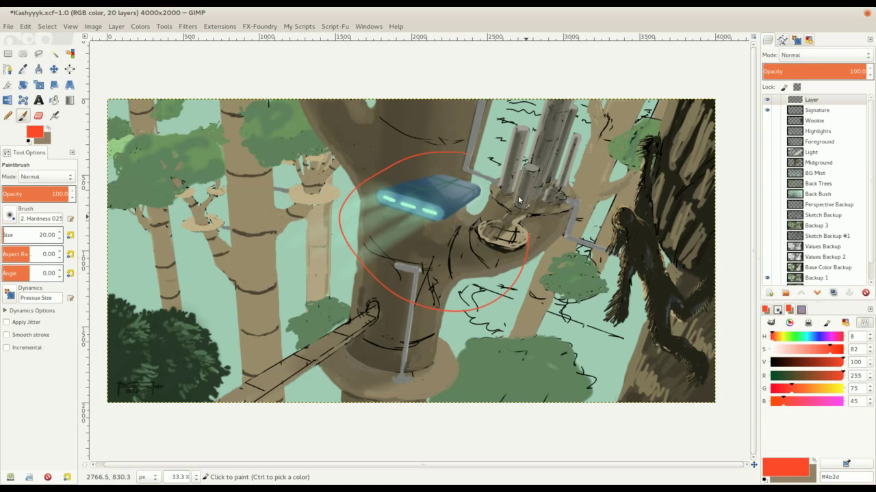
key(ctrl+z)
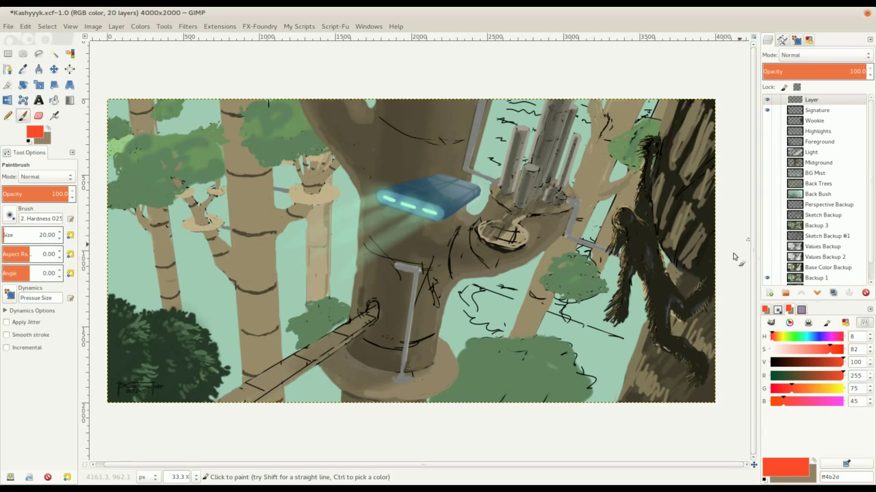
Step: Review Values Backup 2 and Base Color Backup over Backup 1 again, and display Backup 2 in place of all three
click(767, 266)
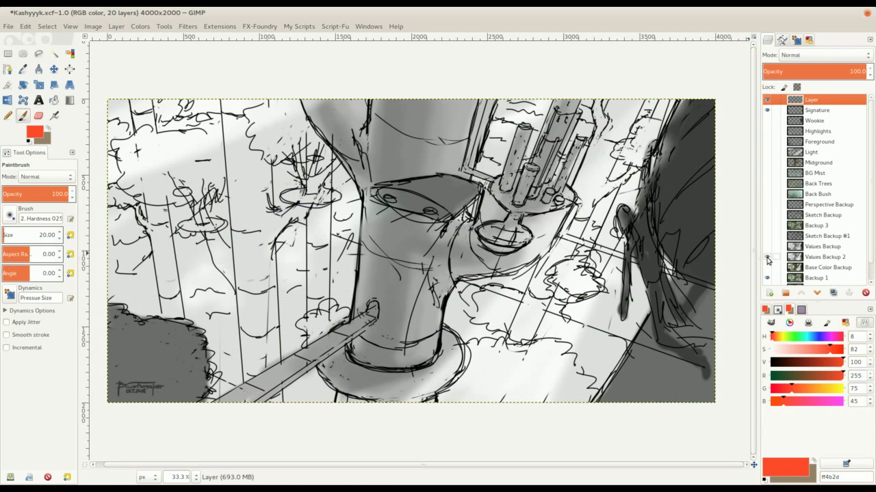
click(767, 267)
drag(767, 267, 766, 278)
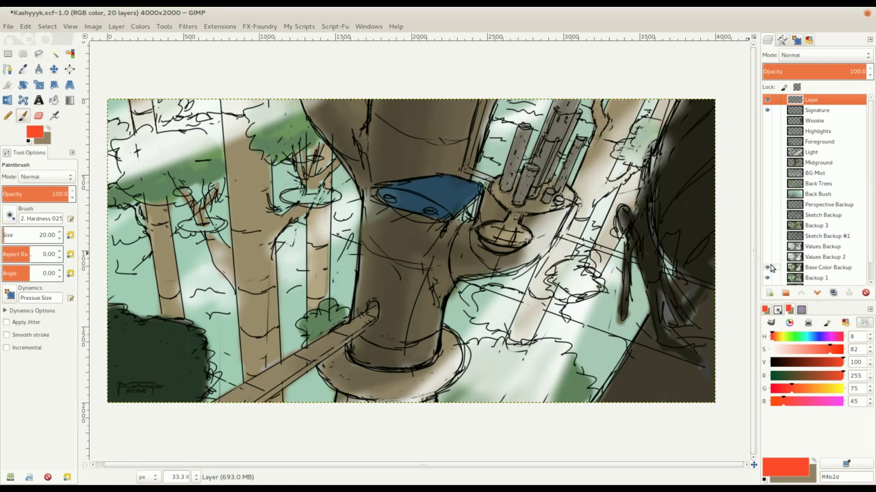
scroll(873, 221, down, 1)
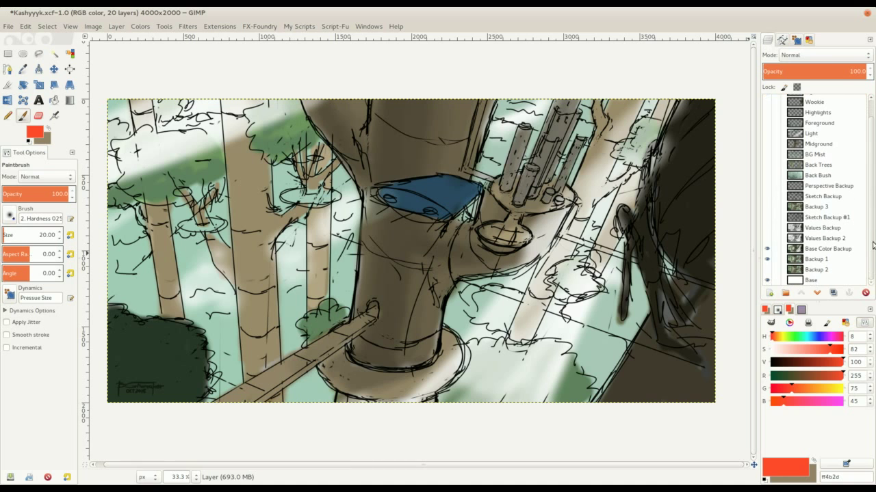
click(767, 249)
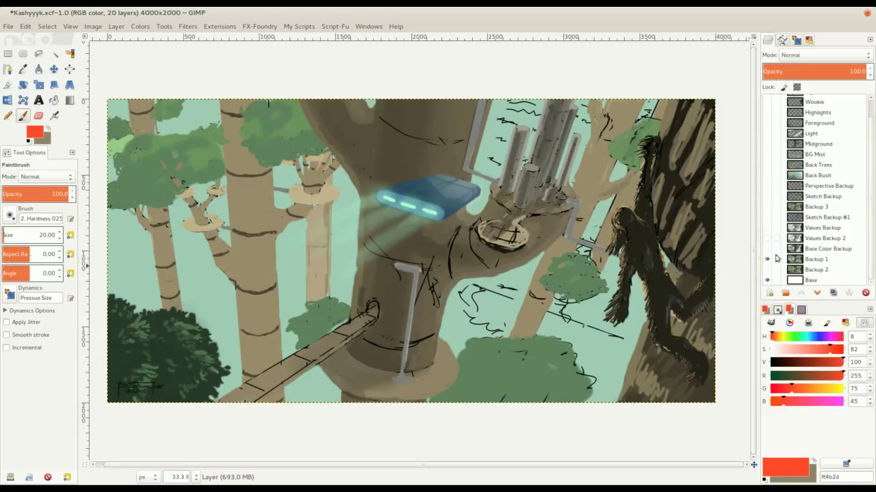
click(767, 269)
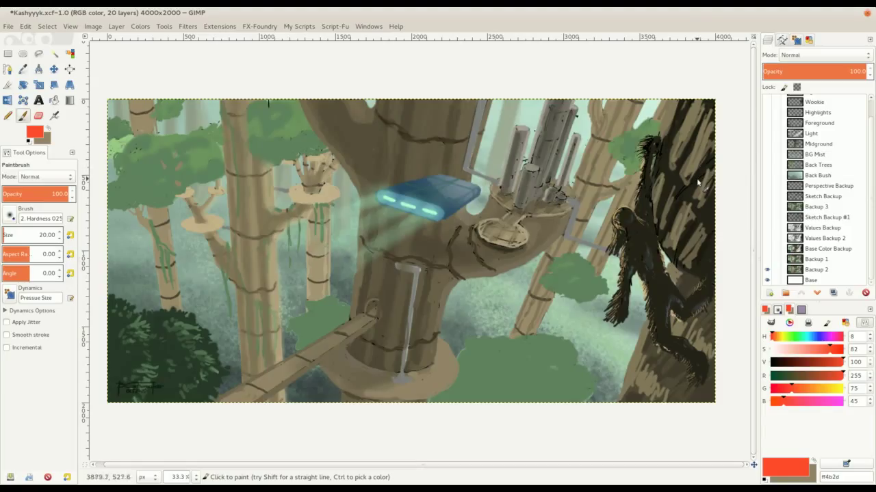
Step: Show Backup 1 over Backup 2 and mark its flat background gaps between the trees in red, undoing the marks
click(766, 260)
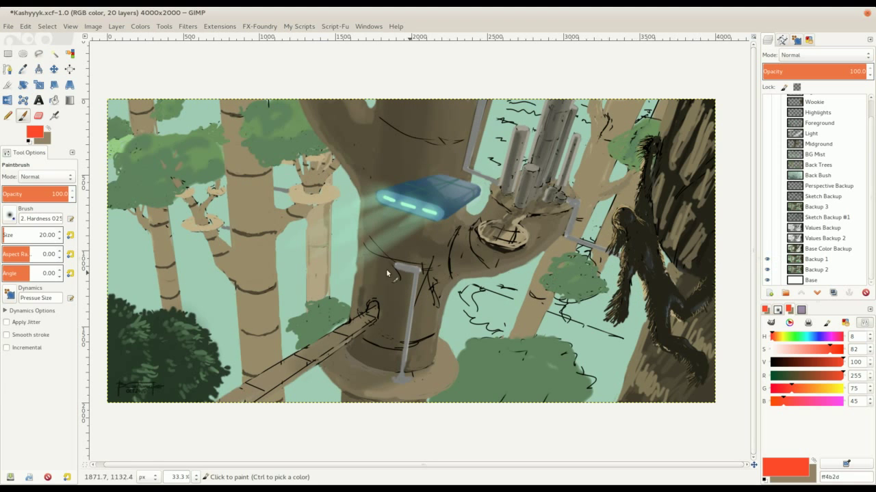
drag(346, 214, 346, 266)
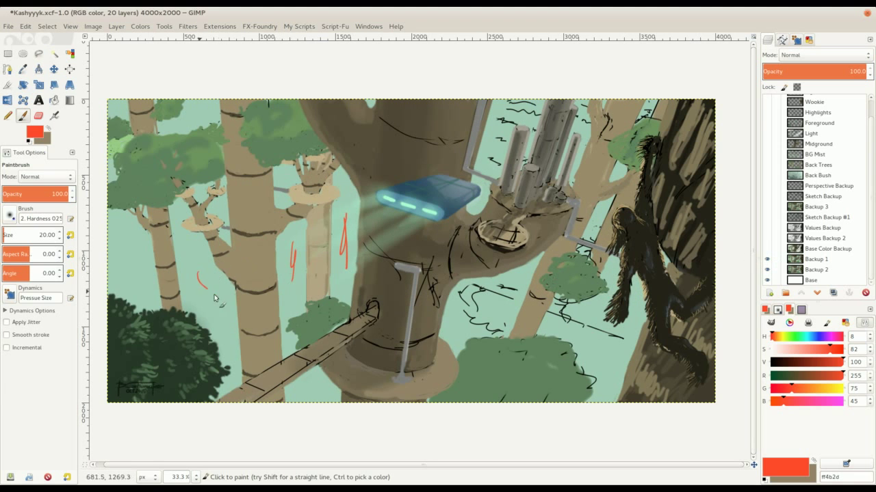
key(ctrl+z)
key(ctrl+z)
key(ctrl+z)
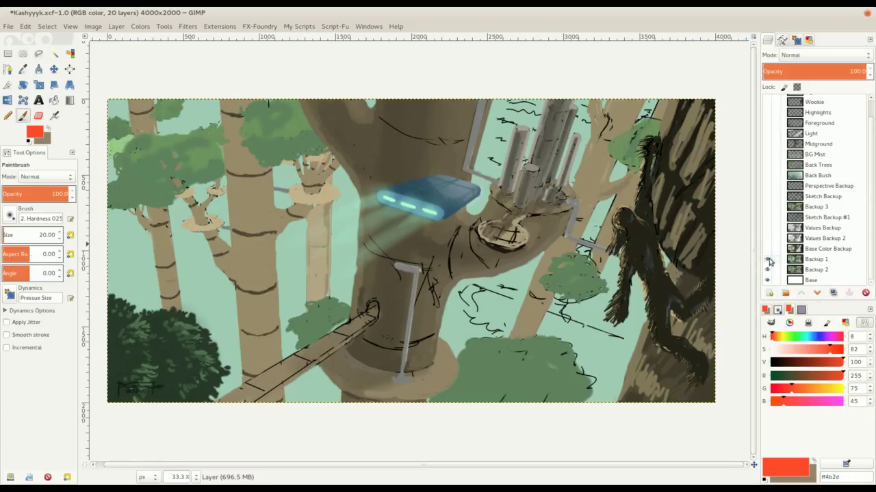
Step: Hide Backup 1 and toggle the visibility of Backup 2 to examine its more detailed background
click(766, 259)
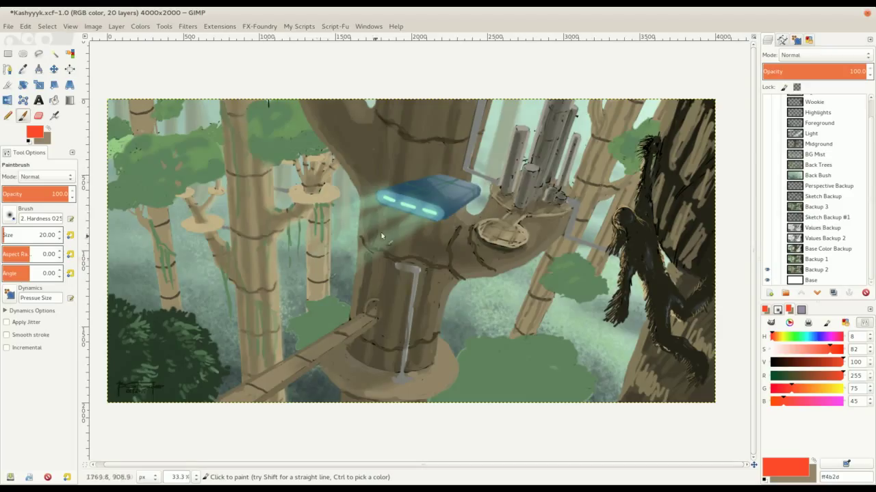
click(767, 270)
click(767, 270)
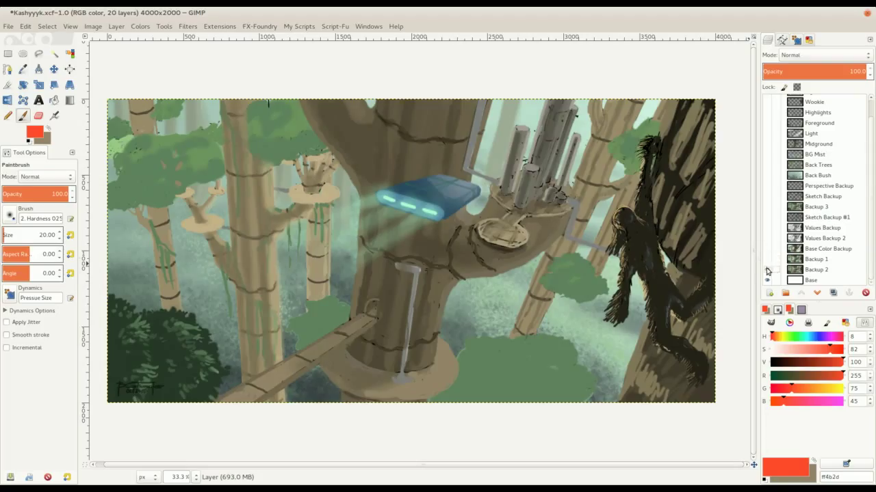
Step: Toggle Backup 2 to review it once more, hide it, and briefly display Backup 3 in its place
click(767, 271)
click(767, 271)
click(766, 270)
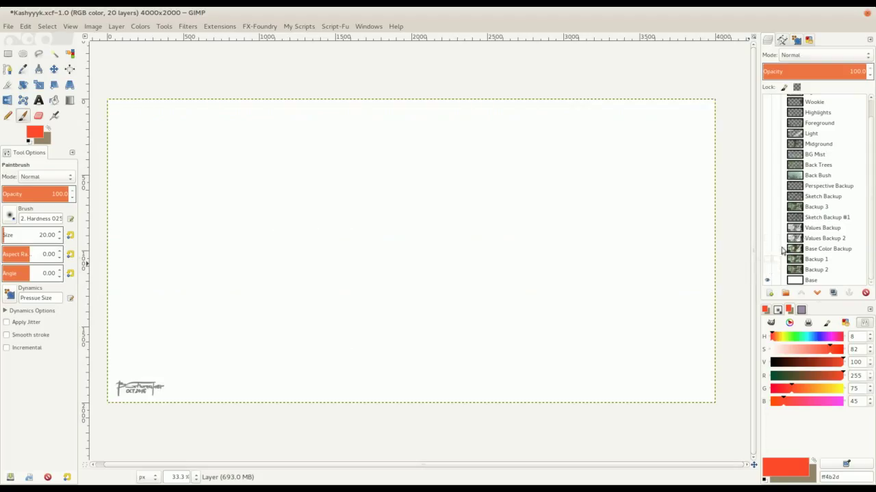
click(766, 207)
click(767, 207)
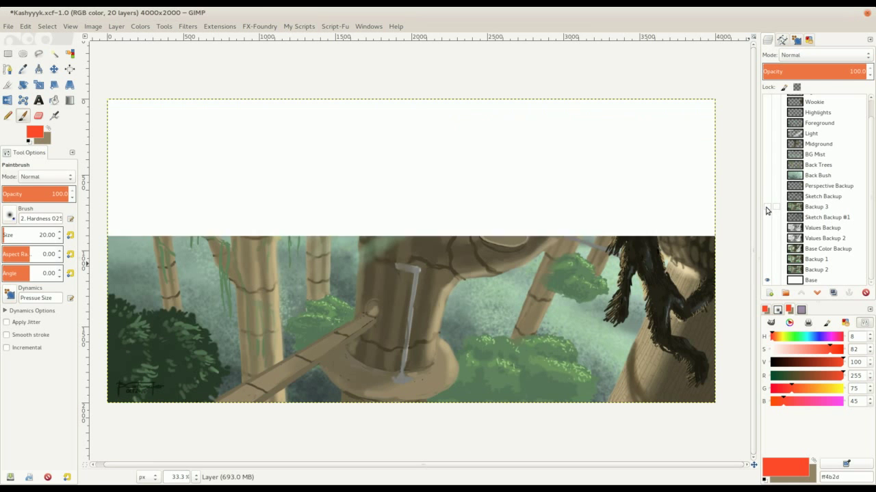
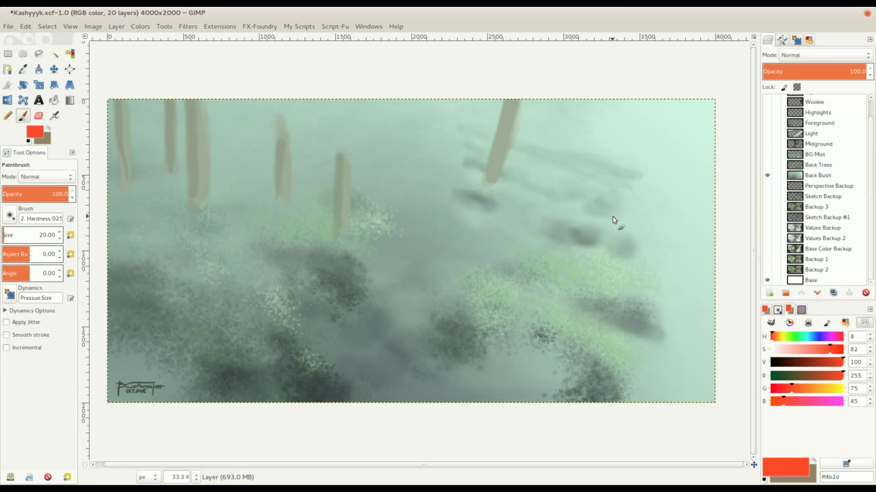
Step: Toggle Back Bush and hide it, then switch Backup 3 on and off to examine that painting stage
click(767, 177)
click(766, 176)
click(767, 207)
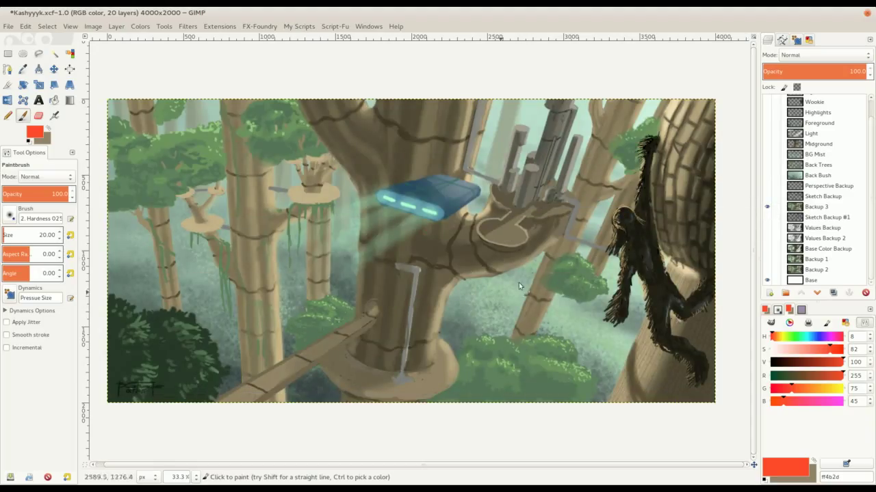
click(767, 208)
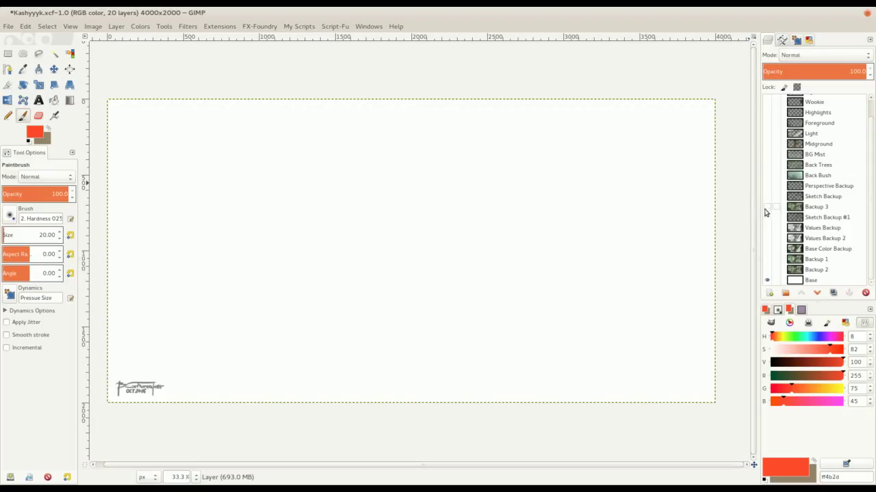
click(767, 208)
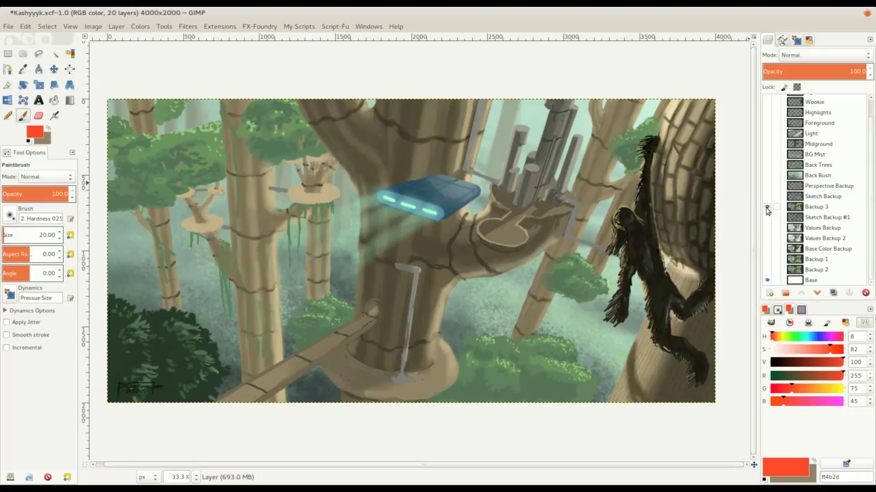
click(766, 207)
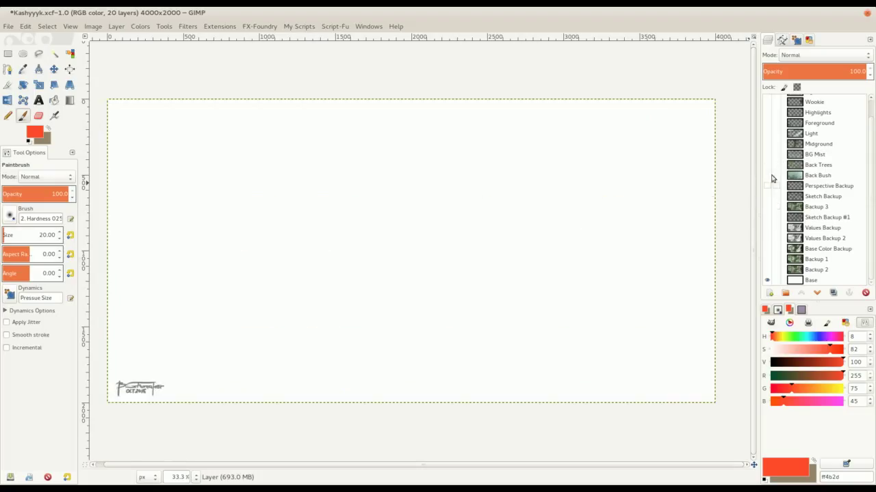
Step: Display Back Bush, preview Back Trees, BG Mist, Midground and Light over it, and hide those four layers again
click(767, 175)
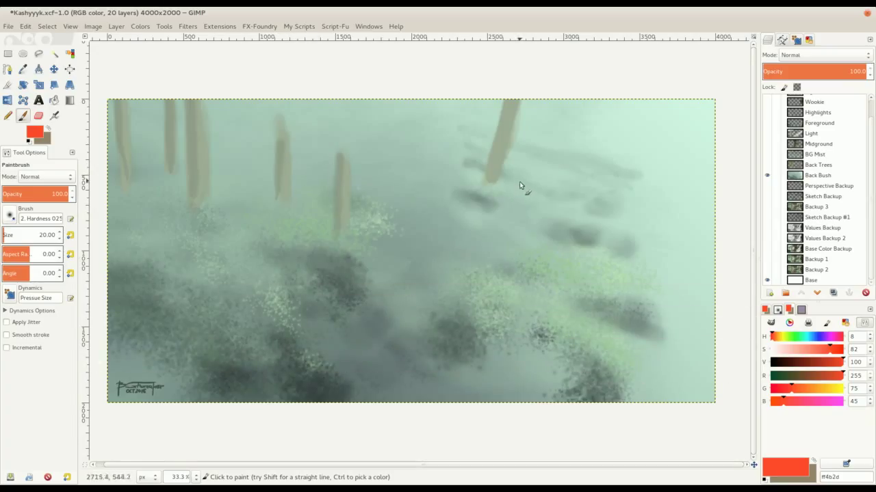
click(766, 165)
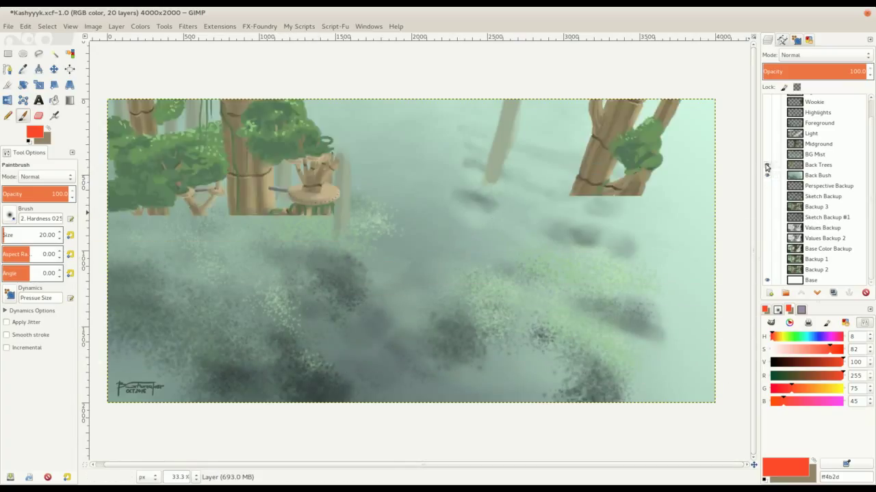
click(767, 154)
click(766, 144)
click(767, 133)
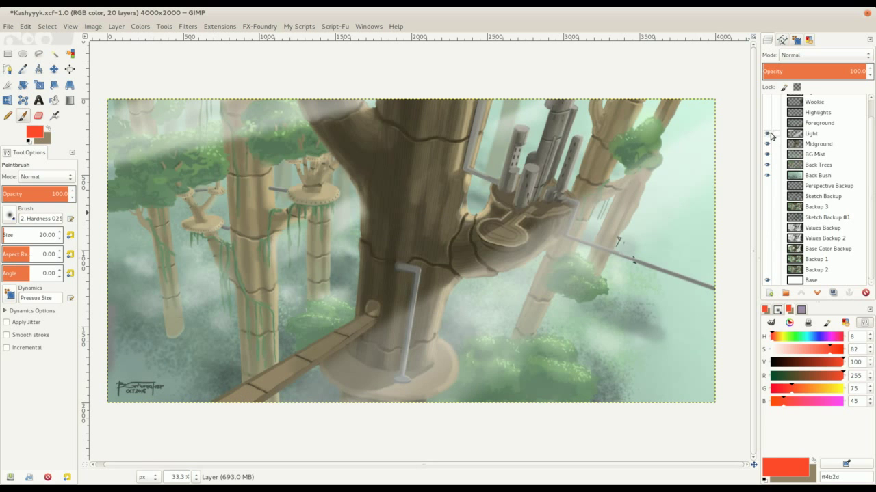
click(766, 133)
click(767, 144)
click(767, 154)
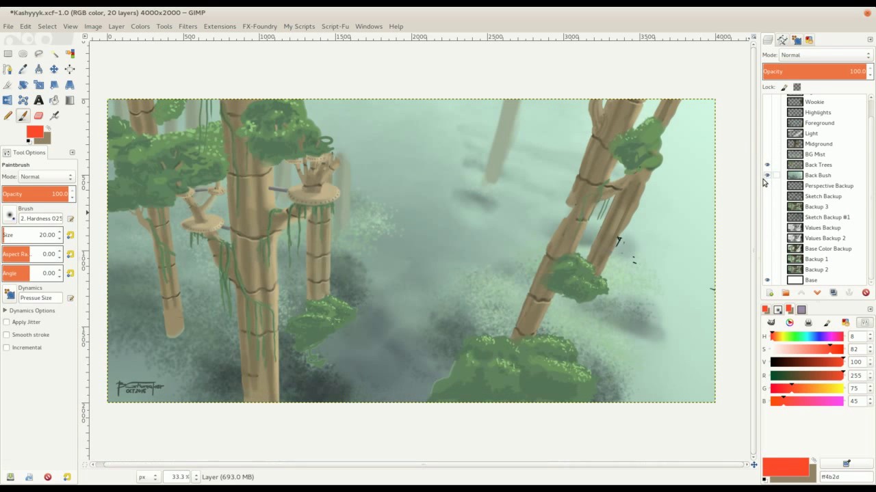
click(767, 165)
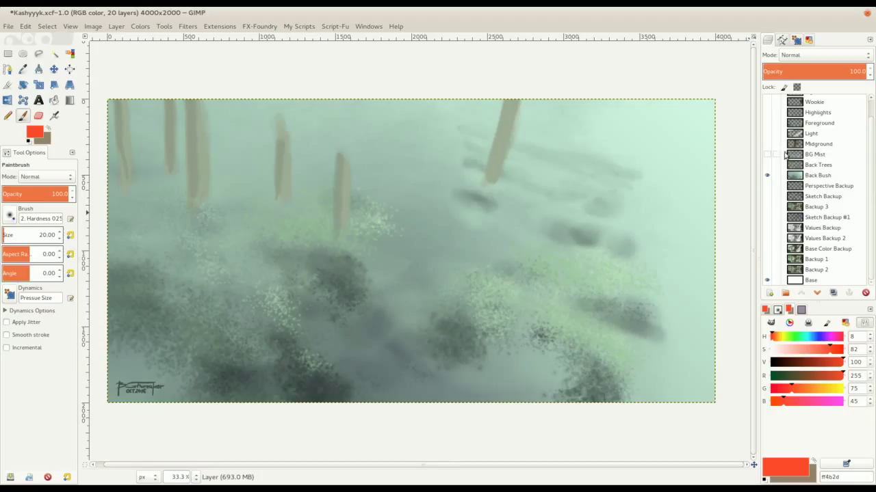
Step: Show Back Trees, BG Mist and Midground over Back Bush, comparing the scene without the mist and with Back Bush isolated
click(769, 165)
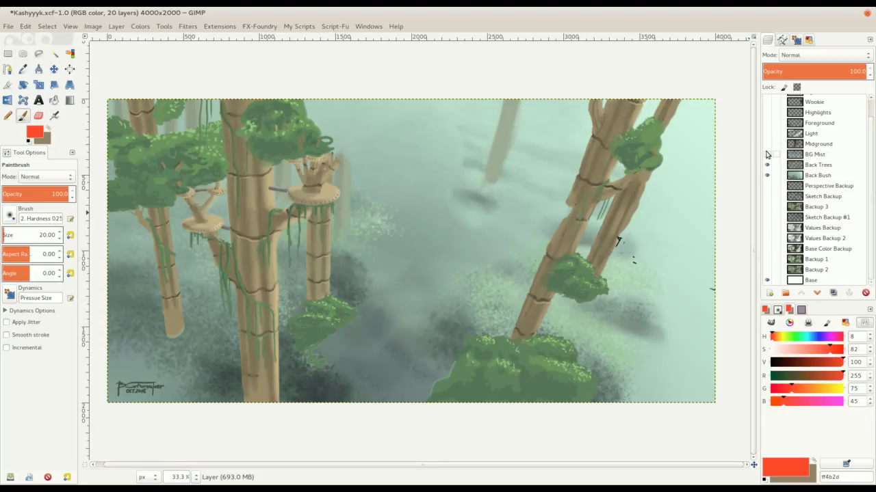
click(766, 156)
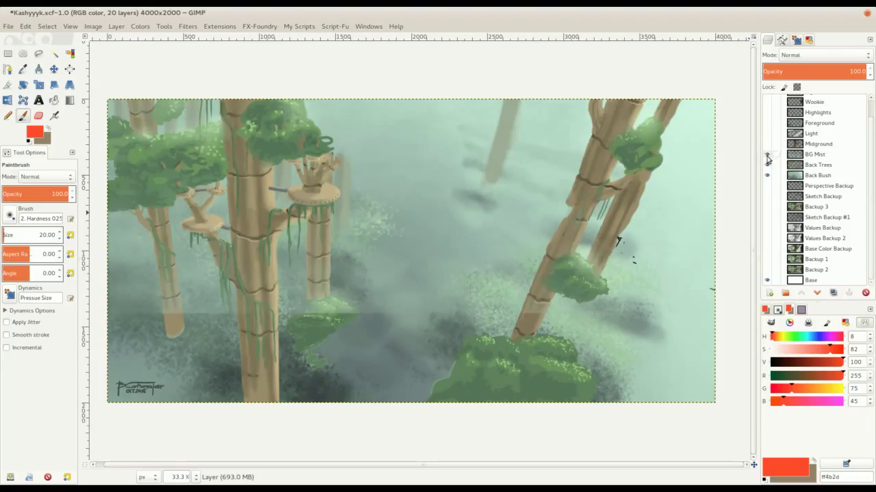
click(767, 156)
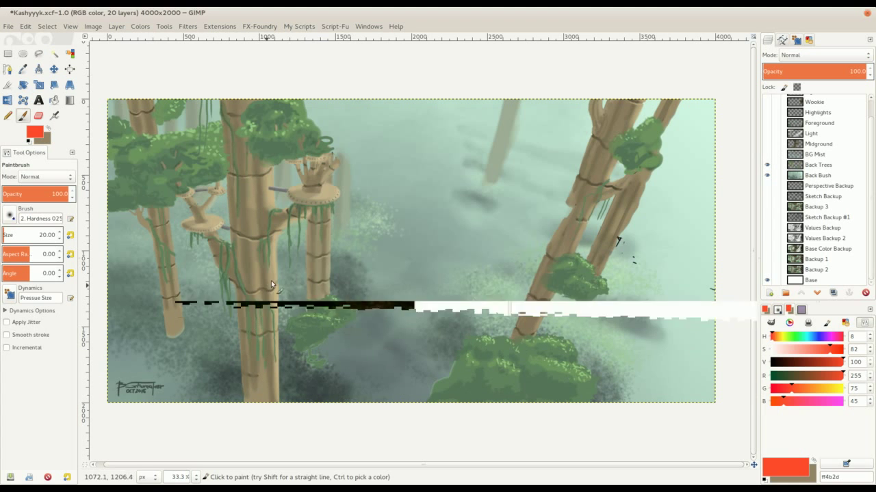
shift+click(767, 175)
shift+click(766, 175)
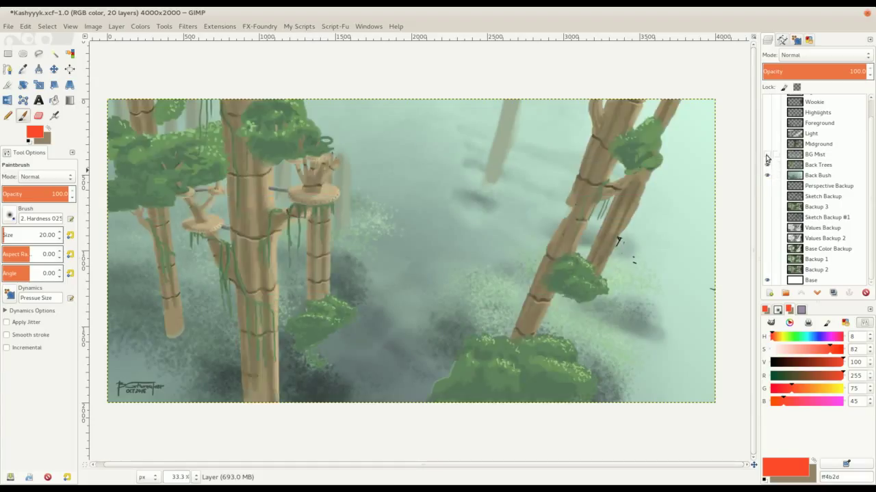
click(767, 156)
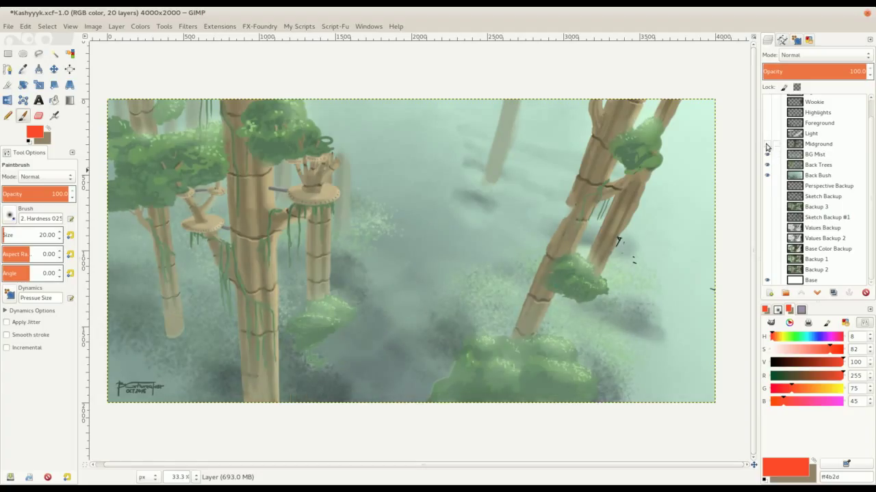
click(766, 145)
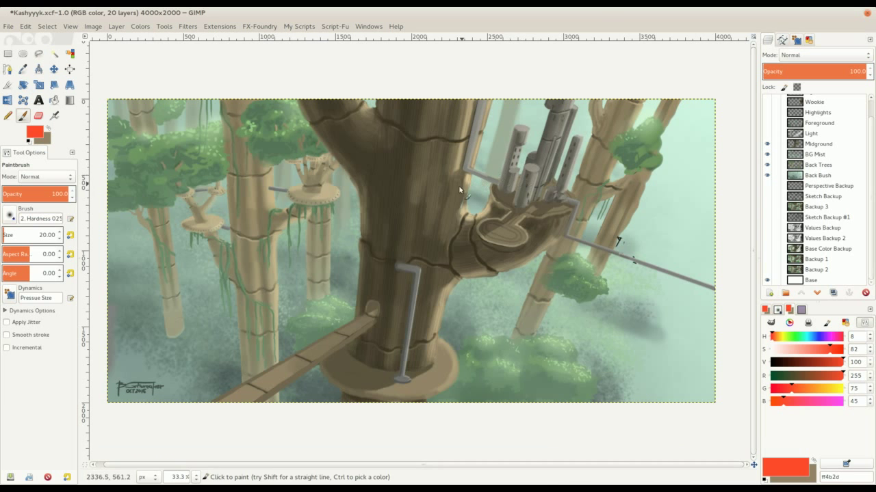
Step: Examine the central tree and the towers on its branch both up close and as part of the whole painting
scroll(447, 220, up, 1)
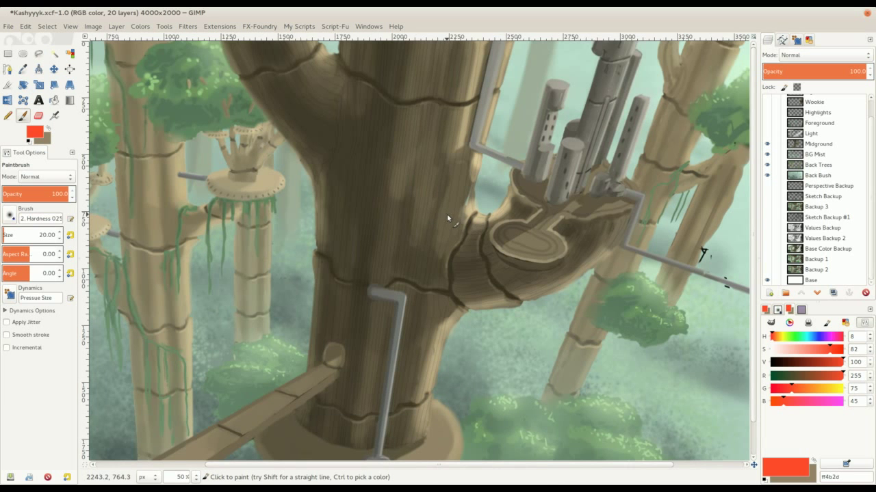
scroll(452, 195, down, 1)
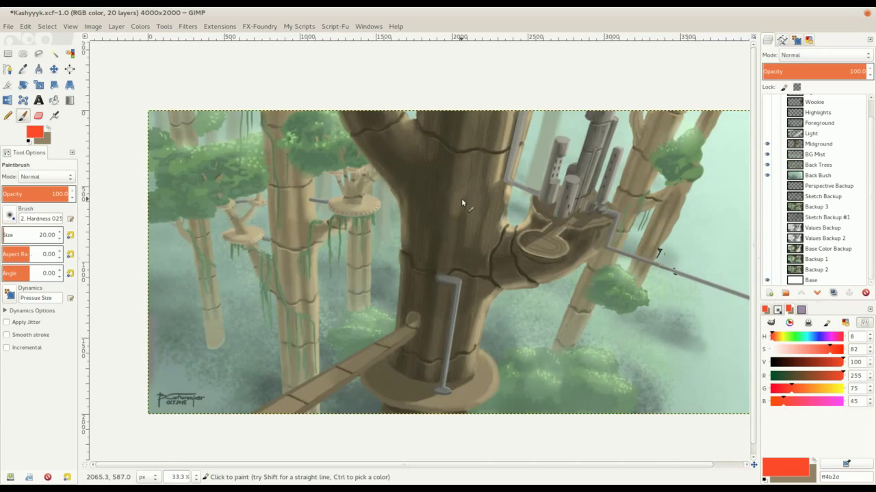
scroll(448, 203, up, 1)
scroll(451, 199, down, 1)
scroll(450, 199, up, 1)
scroll(448, 200, down, 1)
scroll(453, 193, up, 1)
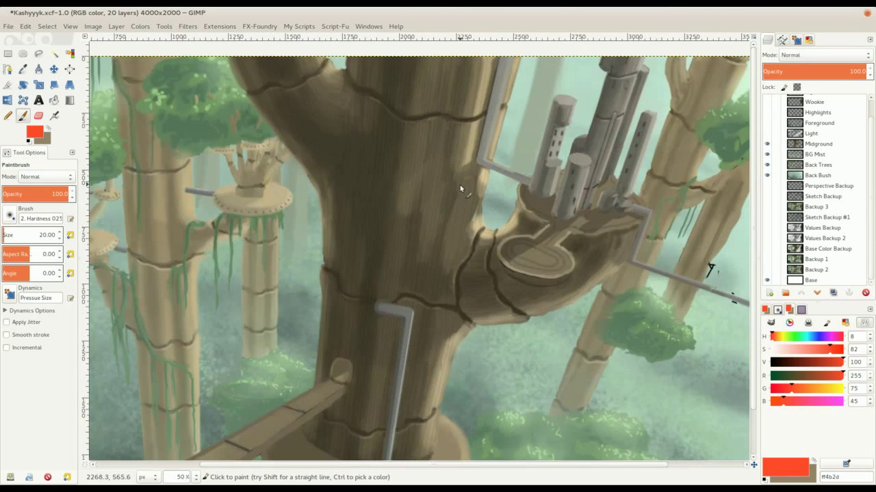
scroll(447, 196, down, 1)
scroll(449, 197, up, 1)
scroll(452, 193, down, 1)
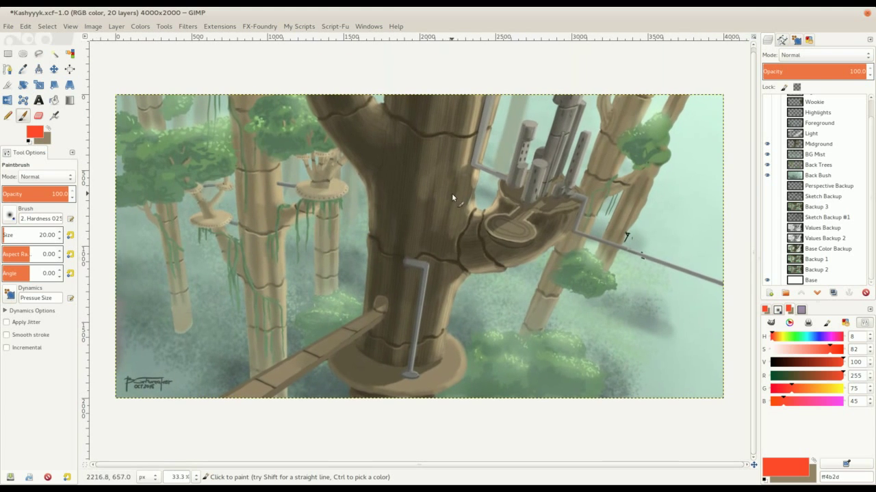
scroll(458, 196, up, 1)
scroll(458, 197, down, 1)
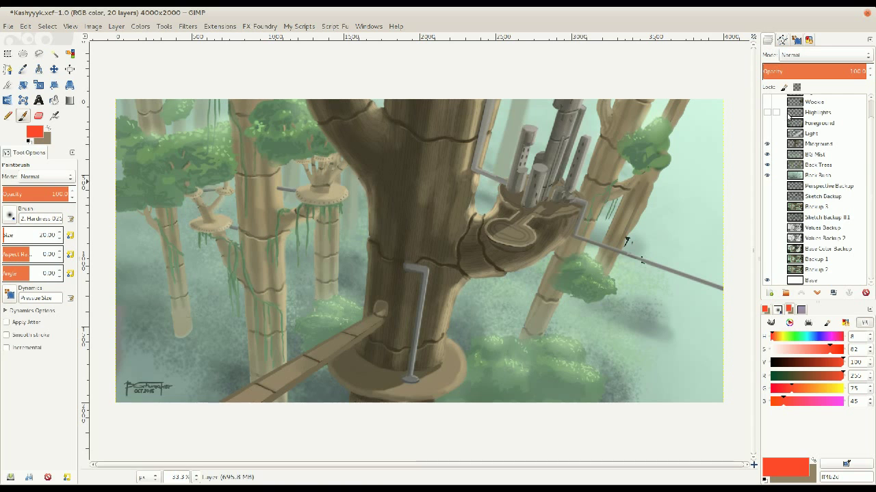
Step: Compare the scene with and without the Light layer, and leave its light rays displayed
click(768, 134)
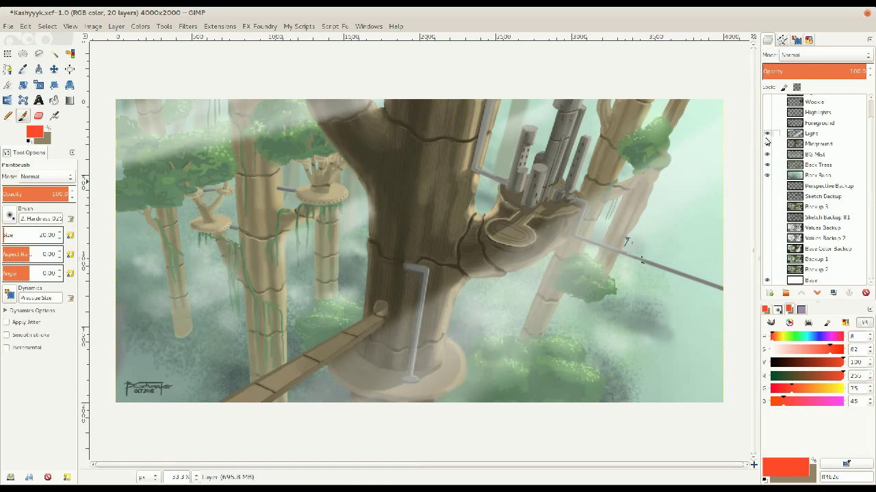
click(767, 134)
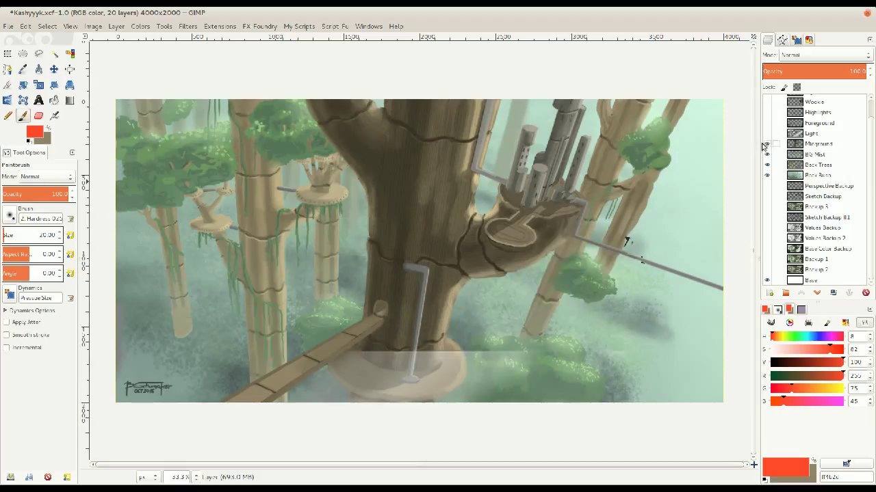
click(767, 134)
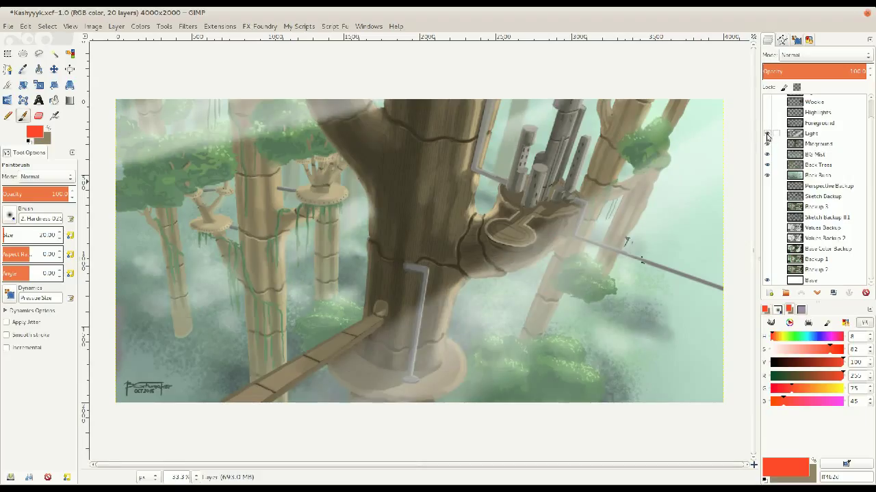
click(767, 134)
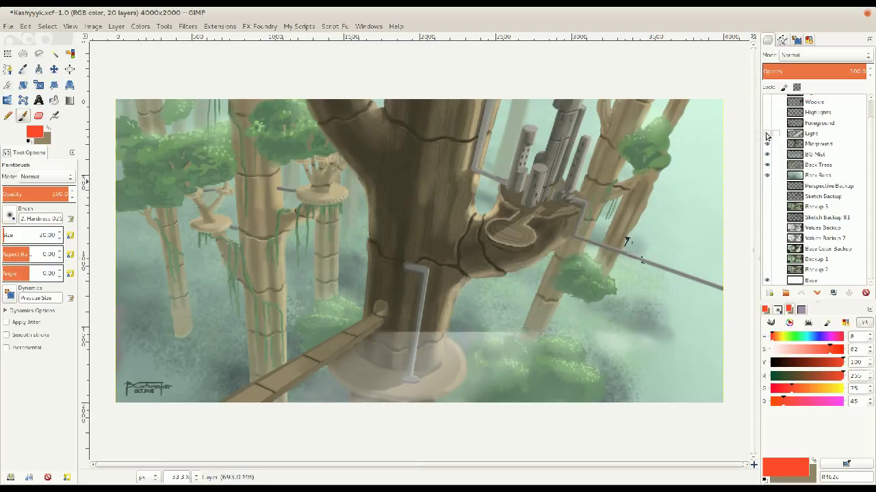
click(768, 134)
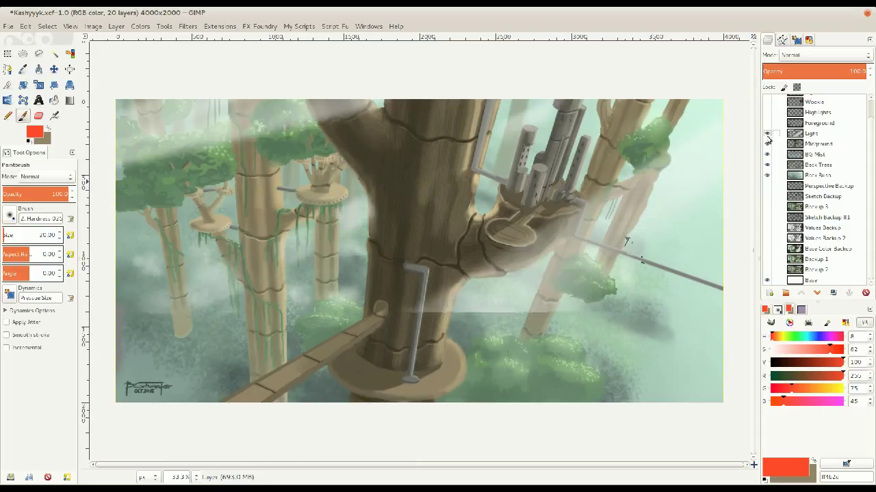
Step: Compare the scene with and without the Foreground layer, and leave it displayed
click(767, 123)
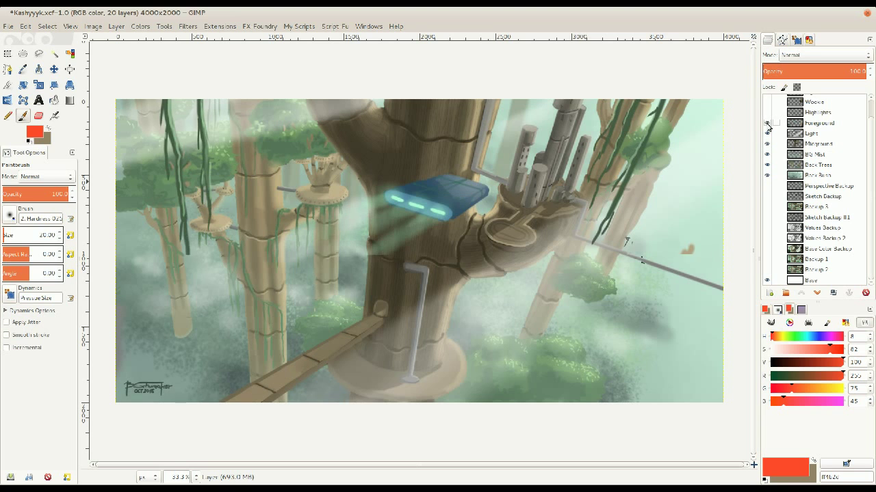
click(767, 124)
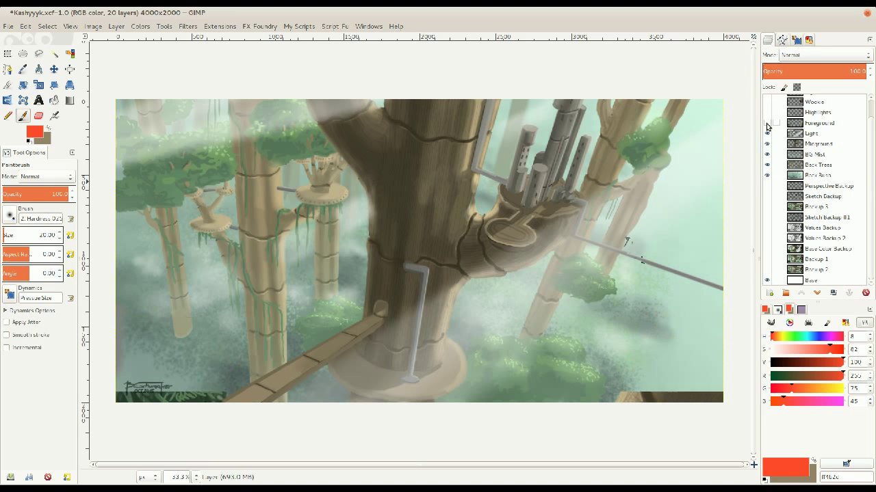
click(767, 124)
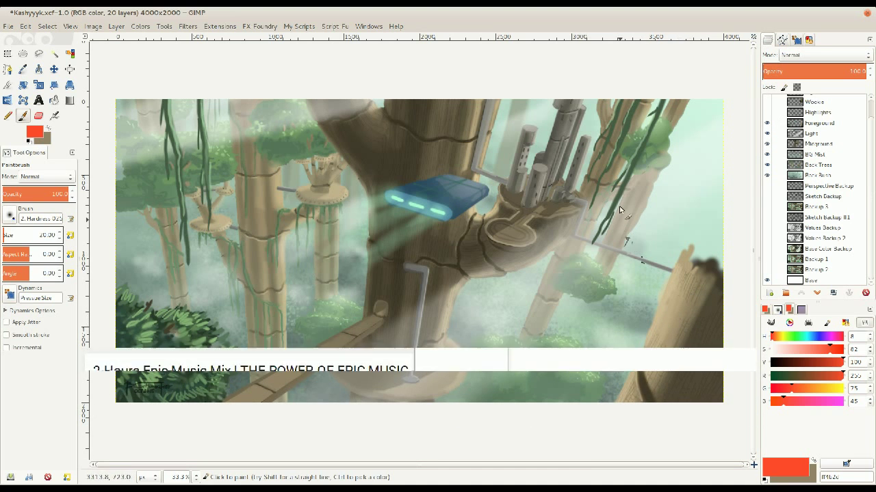
Step: Mark the hanging foreground vines on both sides of the painting in red, and undo these marks
drag(181, 106, 183, 110)
drag(588, 118, 593, 123)
key(ctrl+z)
key(ctrl+z)
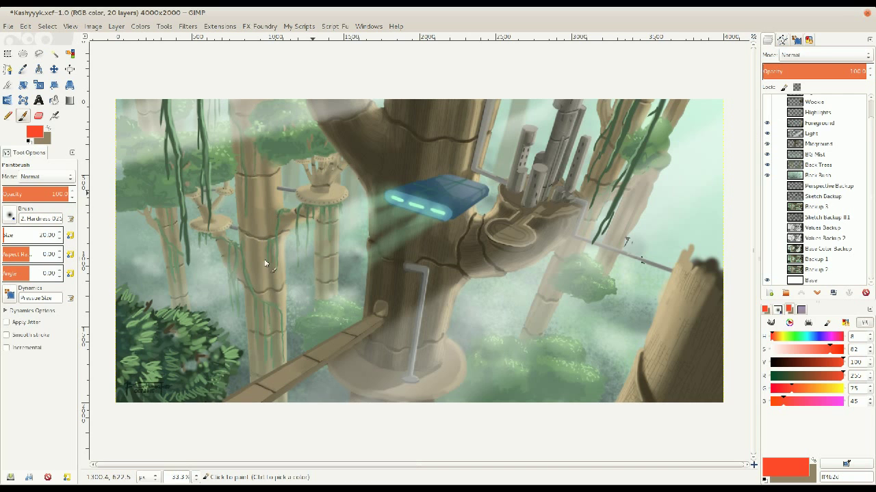
Step: Toggle the visibility of the Highlights layer to compare its effect on the foreground scene
click(767, 113)
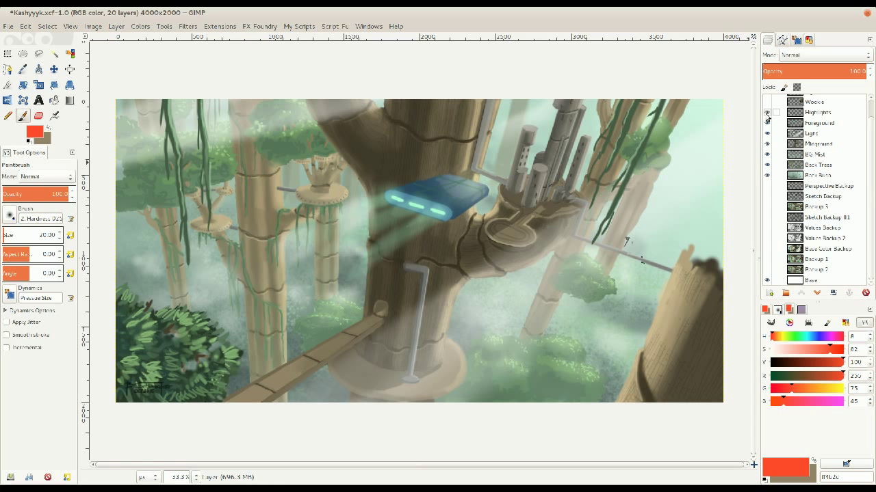
click(767, 113)
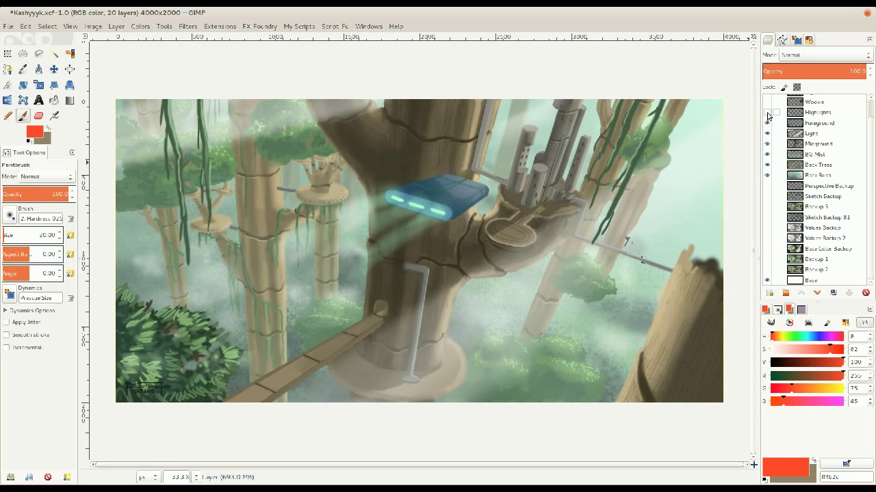
click(767, 113)
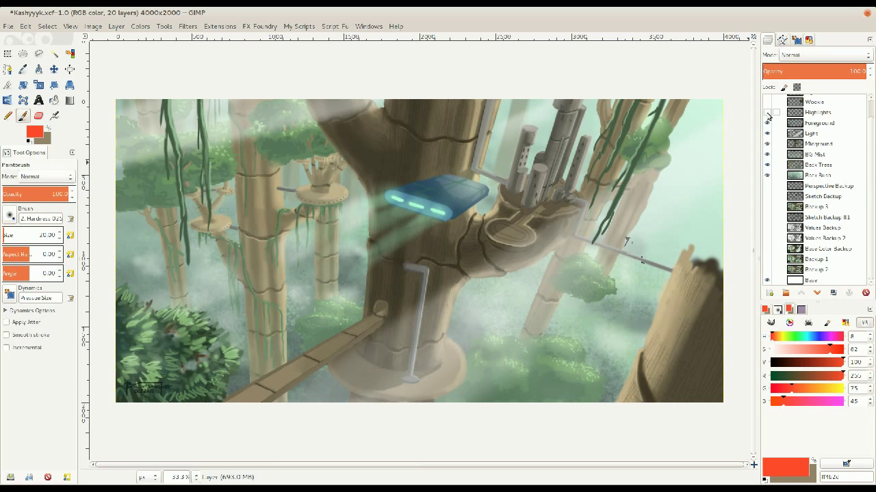
Step: Display the Highlights layer again and turn on the Wookie layer above it
click(767, 113)
click(767, 114)
click(767, 102)
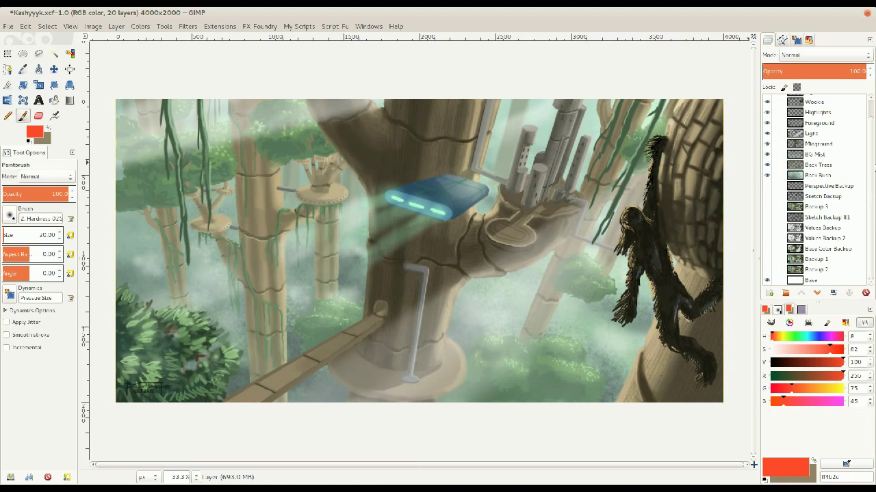
Step: Compare the scene with and without the Wookie layer, leave it displayed, and make it the active layer
key(shift+ctrl+n)
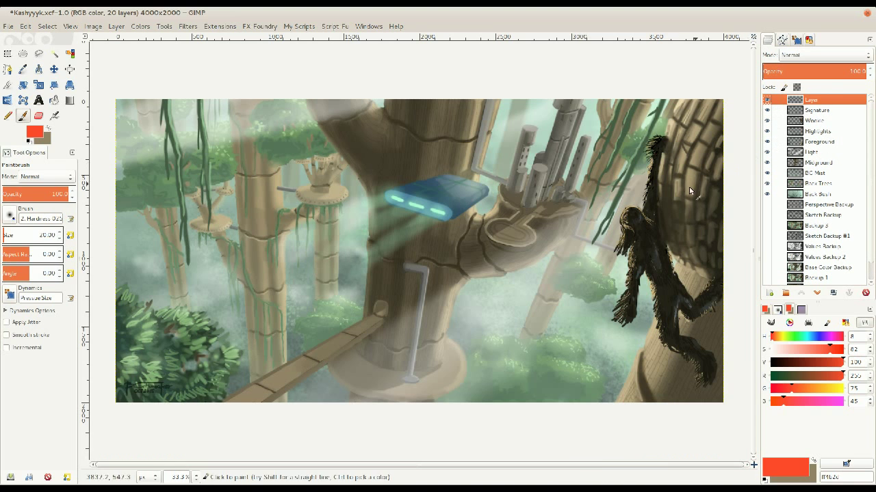
click(766, 121)
click(767, 121)
click(814, 121)
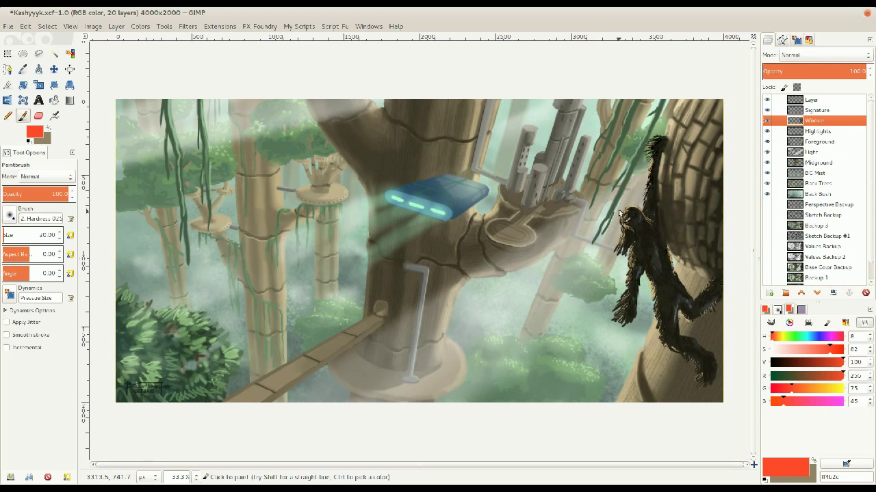
Step: Examine the Wookiee's silhouette, dark fur strokes and golden edge highlights up close and against the surrounding scene
scroll(565, 232, up, 1)
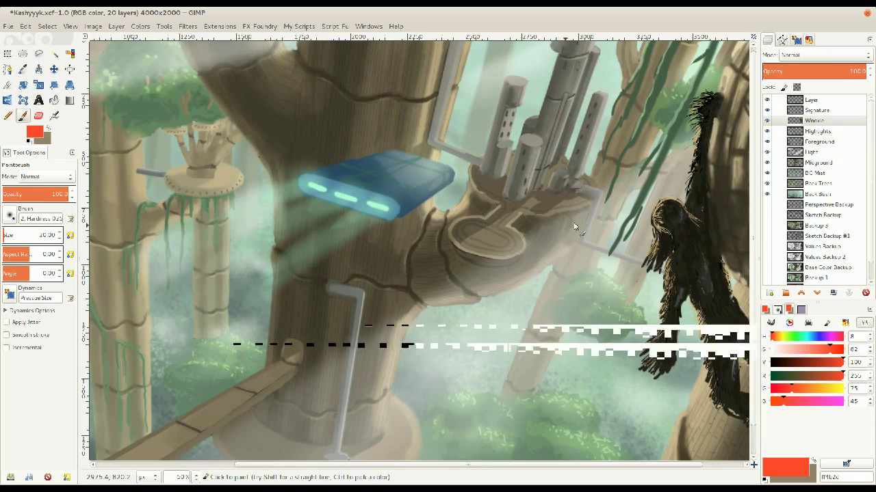
scroll(565, 232, up, 1)
scroll(489, 238, right, 5)
scroll(488, 238, up, 3)
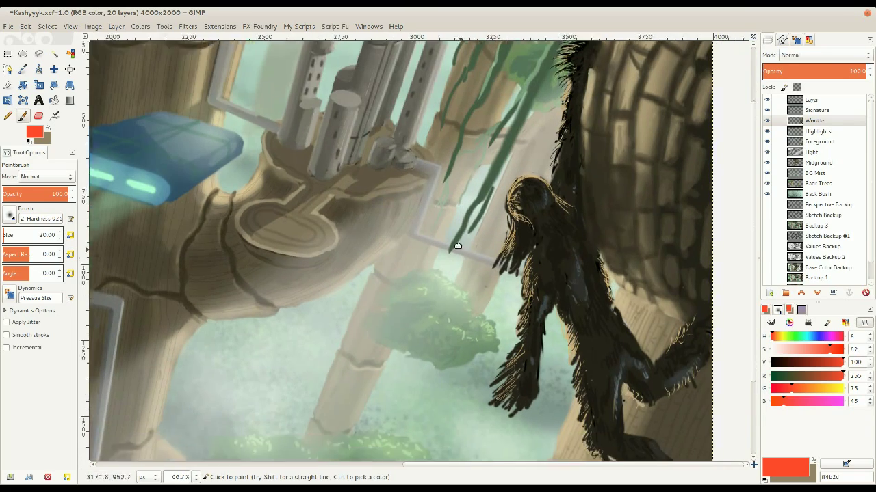
scroll(526, 189, down, 1)
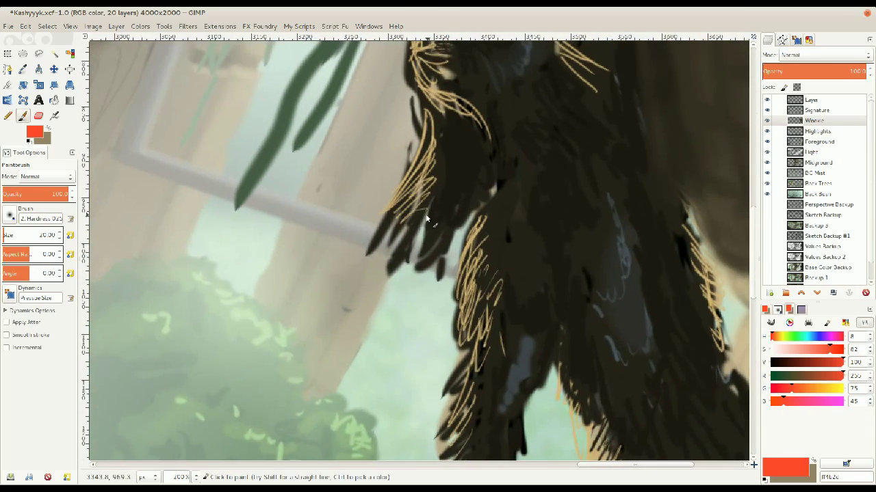
scroll(425, 218, down, 2)
scroll(425, 218, down, 1)
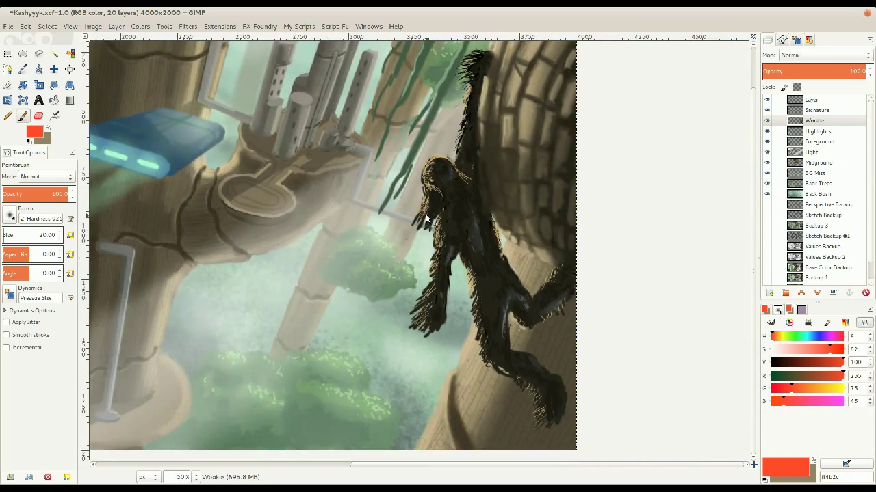
scroll(426, 217, down, 2)
scroll(519, 223, up, 2)
scroll(518, 220, right, 5)
scroll(518, 219, down, 1)
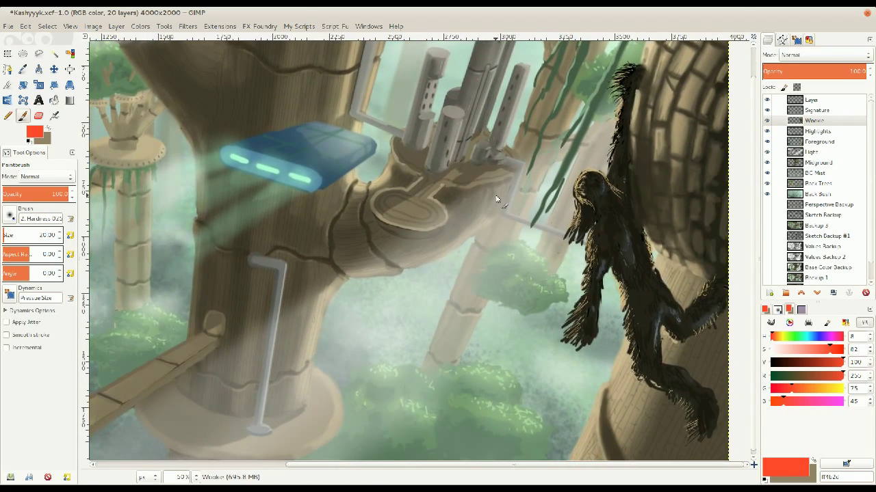
scroll(497, 199, up, 1)
scroll(484, 234, right, 2)
drag(484, 234, 422, 203)
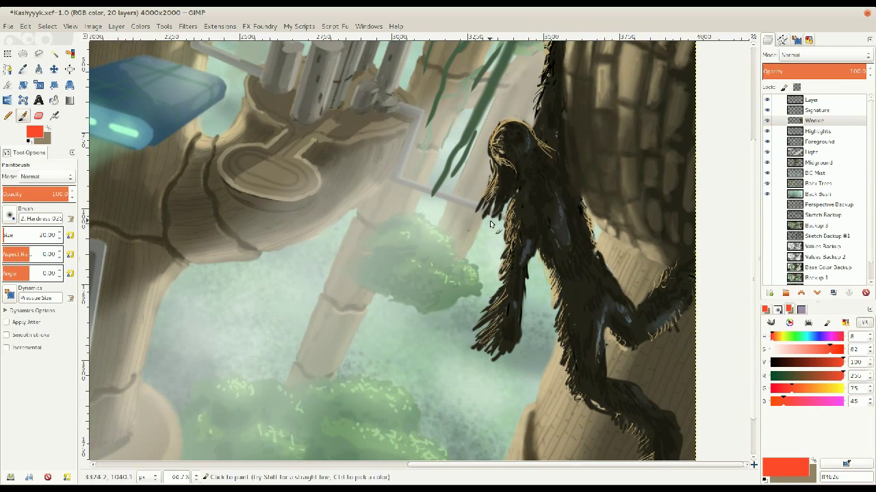
scroll(490, 224, down, 1)
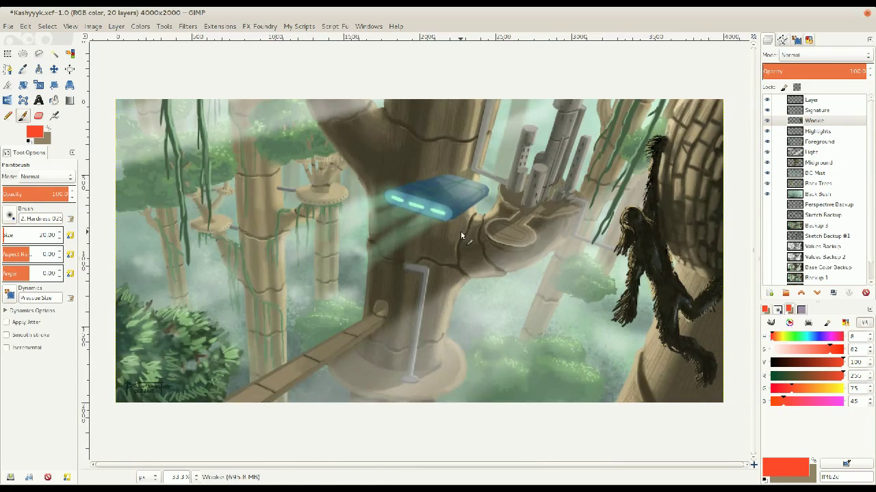
Step: Mark a few short red fur strokes on the Wookiee's torso, and undo these marks
scroll(460, 231, up, 2)
scroll(551, 253, right, 5)
scroll(550, 253, up, 2)
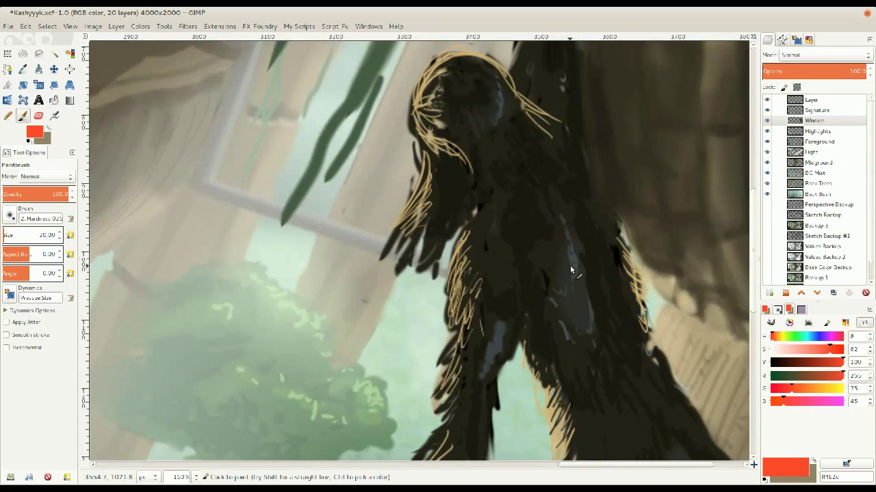
scroll(547, 253, up, 2)
drag(535, 247, 546, 271)
key(ctrl+z)
key(ctrl+z)
key(ctrl+z)
key(ctrl+z)
key(ctrl+z)
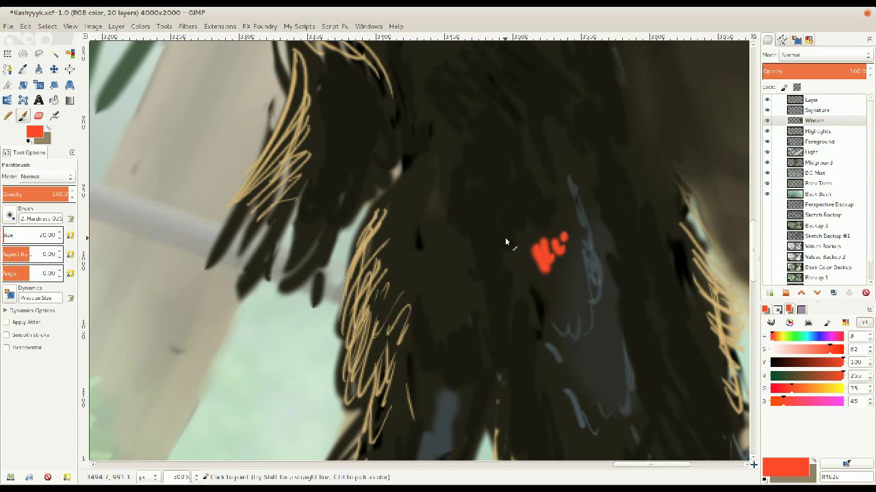
scroll(500, 240, down, 1)
scroll(499, 239, down, 3)
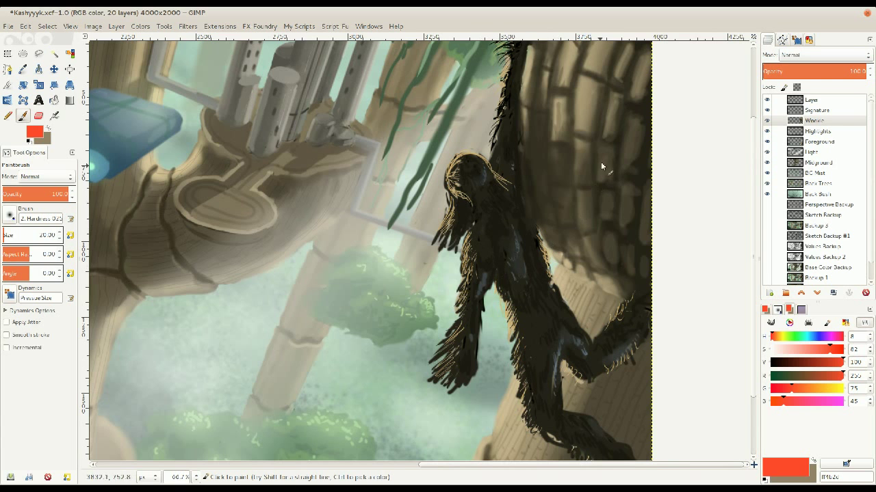
scroll(540, 244, down, 3)
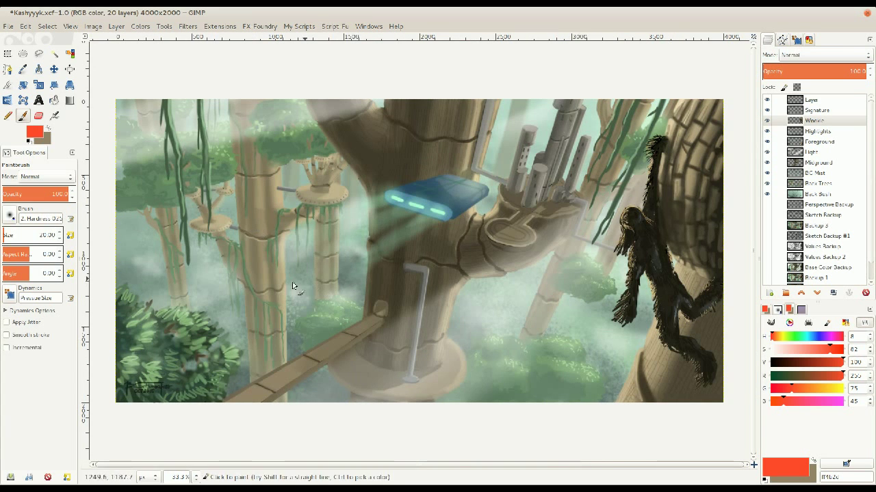
Step: Mirror the whole painting horizontally to check its composition, and flip it back to its original orientation
mouse_move(424, 244)
mouse_down()
mouse_move(405, 223)
mouse_move(425, 231)
mouse_up()
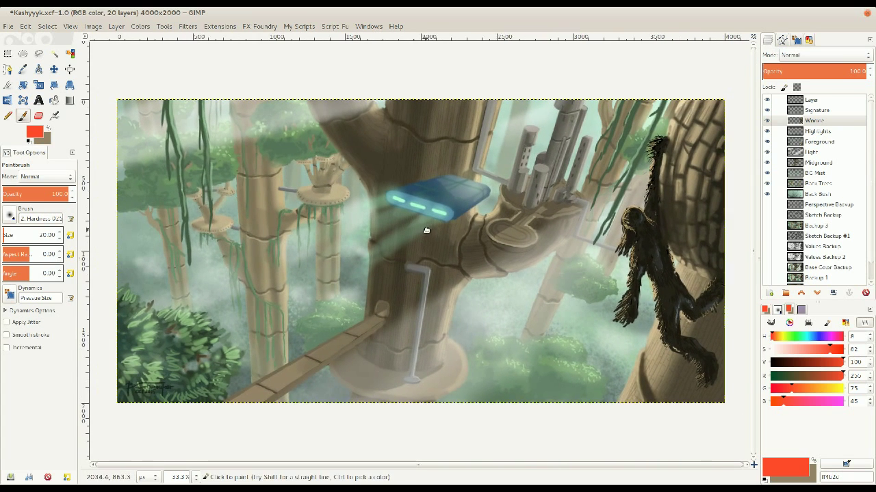
scroll(469, 179, up, 1)
scroll(458, 195, down, 1)
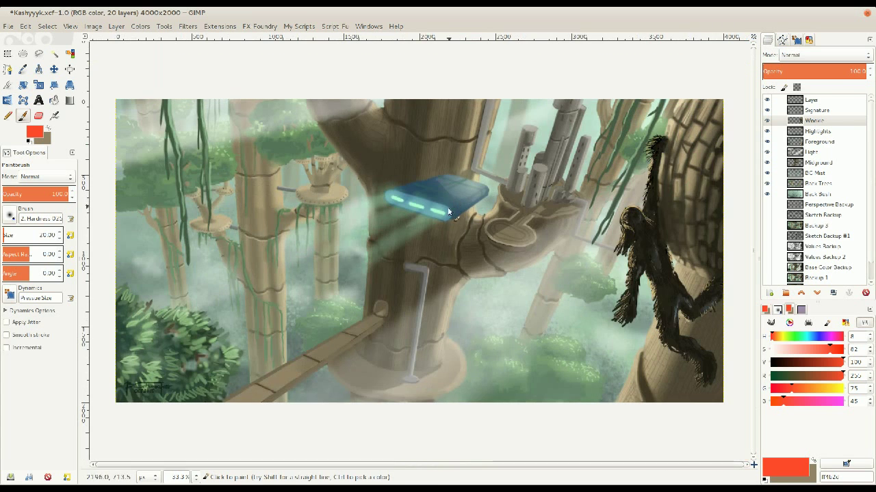
scroll(451, 212, up, 1)
scroll(468, 182, down, 1)
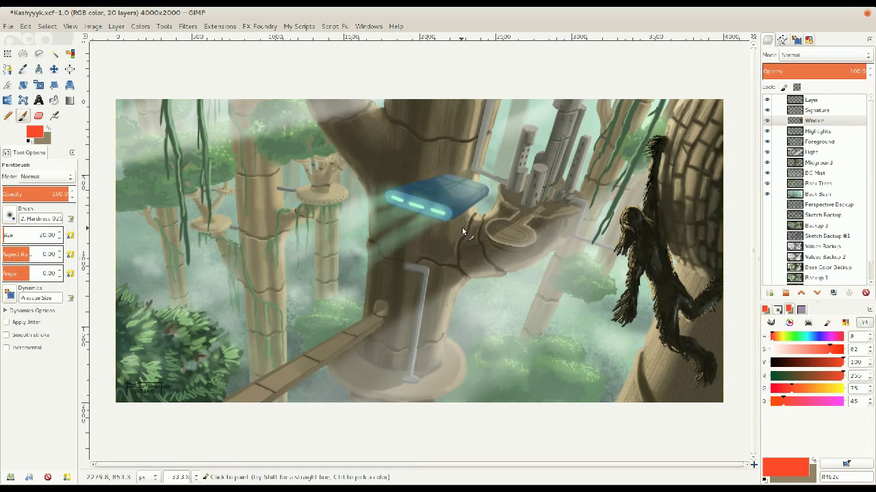
key(shift+h)
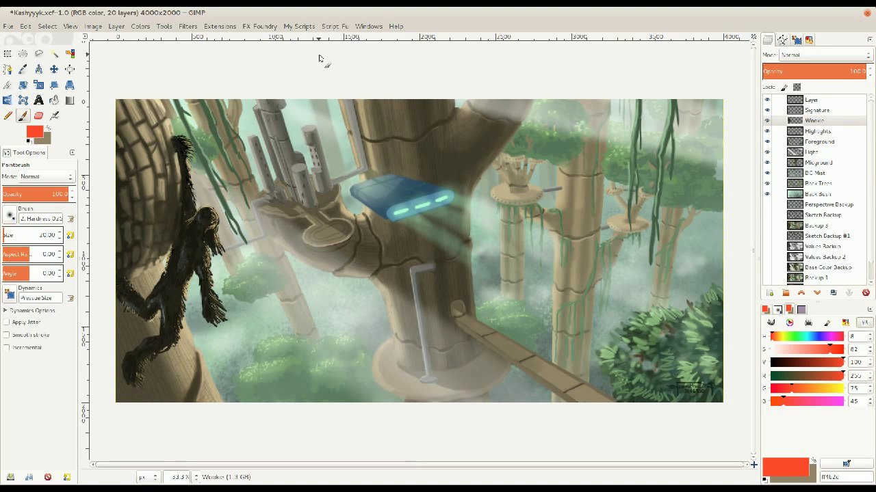
key(h)
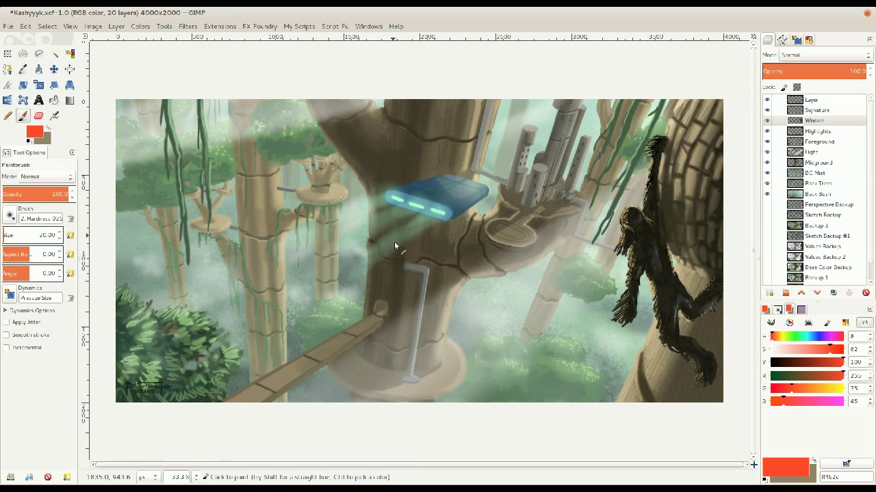
scroll(413, 159, up, 2)
drag(411, 179, 422, 142)
scroll(423, 142, up, 1)
scroll(424, 142, down, 1)
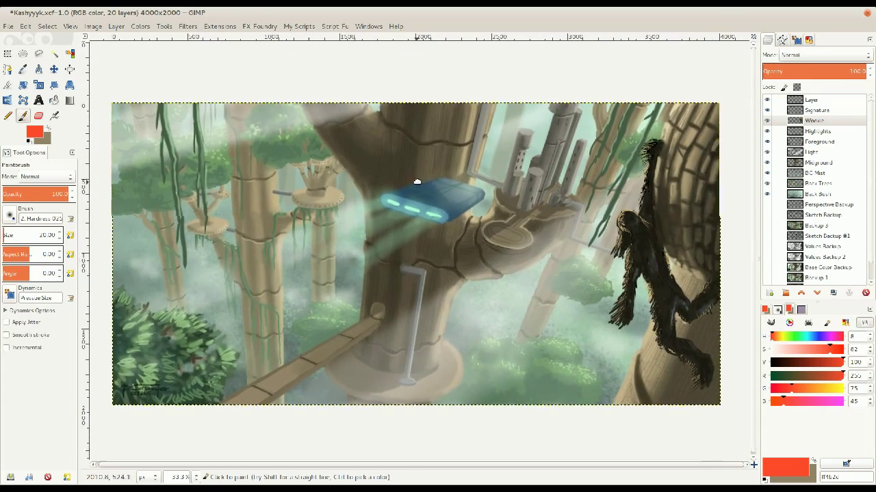
scroll(429, 172, up, 1)
scroll(431, 169, down, 1)
scroll(429, 179, up, 1)
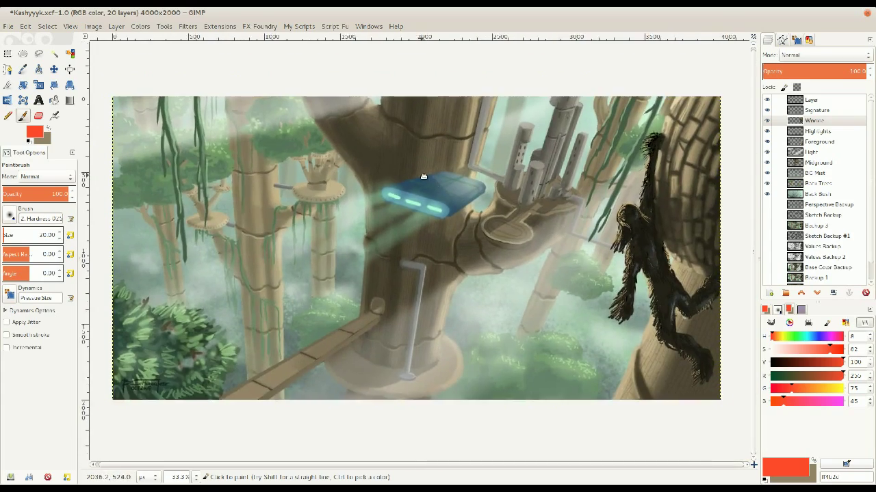
scroll(441, 242, down, 1)
scroll(431, 167, up, 1)
scroll(442, 166, down, 1)
scroll(454, 167, up, 1)
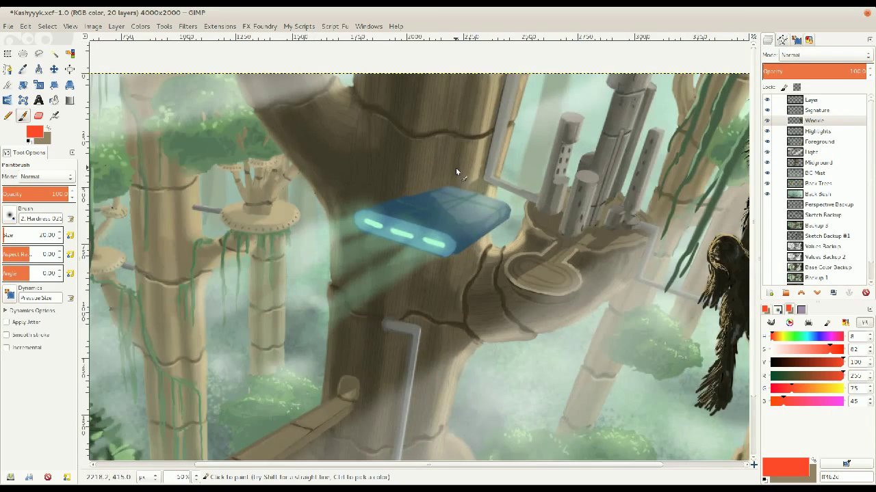
scroll(455, 167, down, 1)
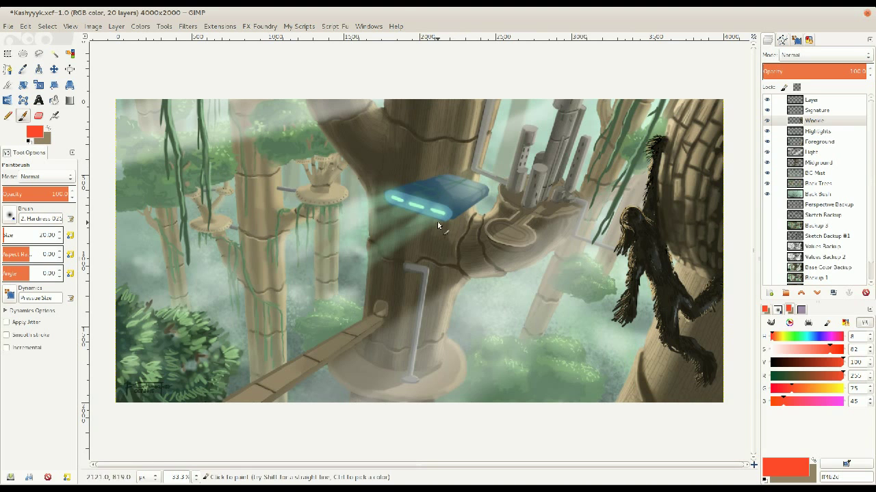
drag(872, 149, 872, 119)
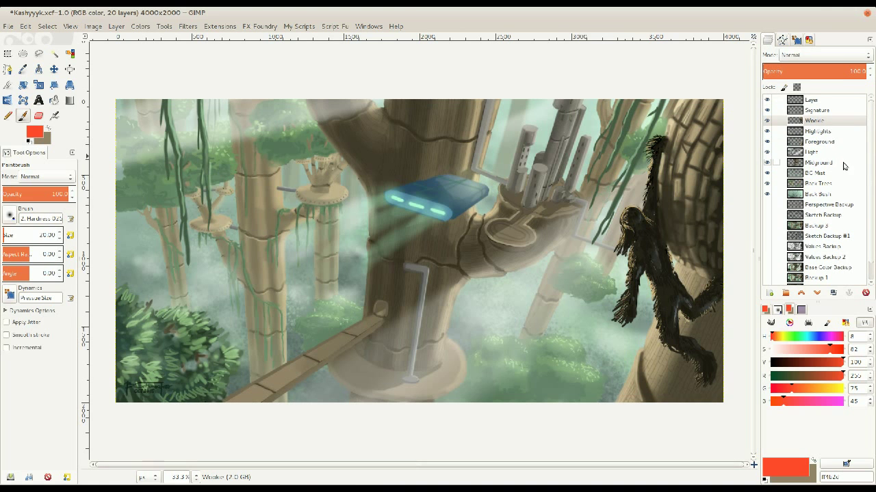